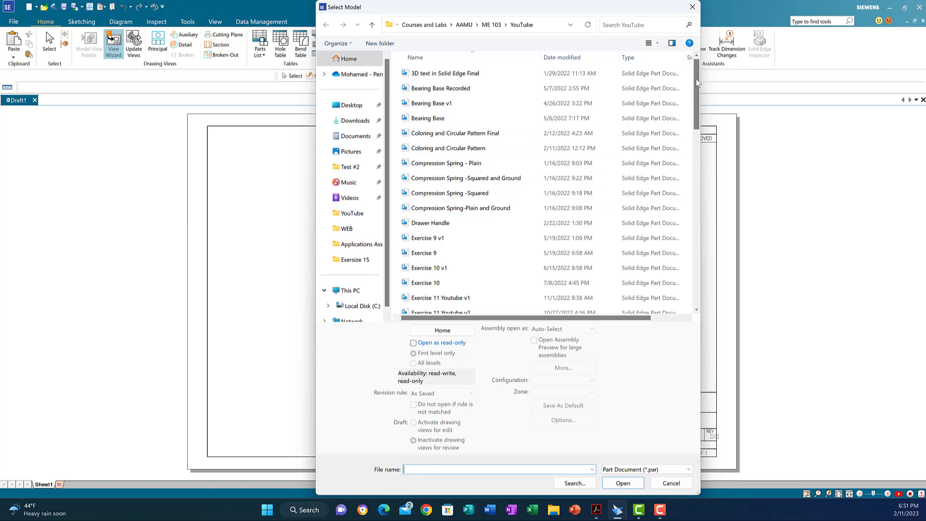
Pick the Exercise 15 part in the Select Model dialog as the drawing's model
drag(696, 78, 696, 140)
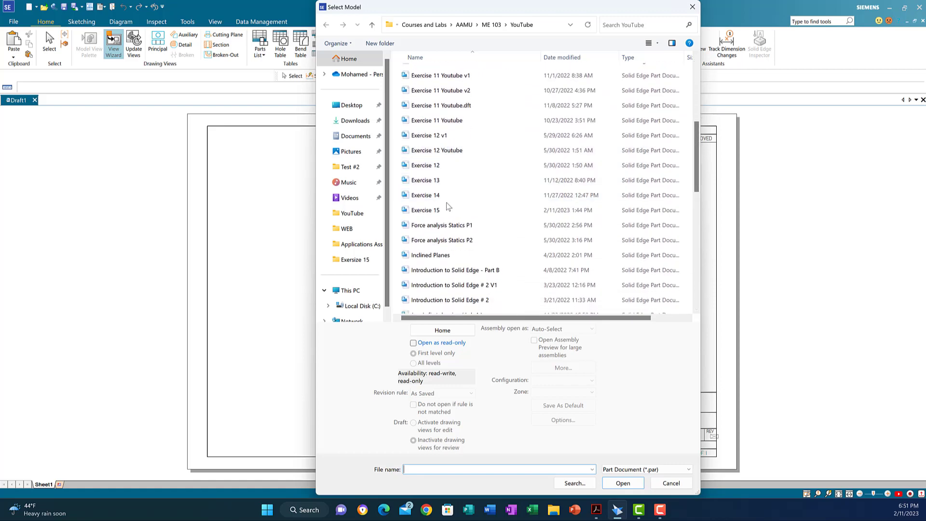
click(419, 212)
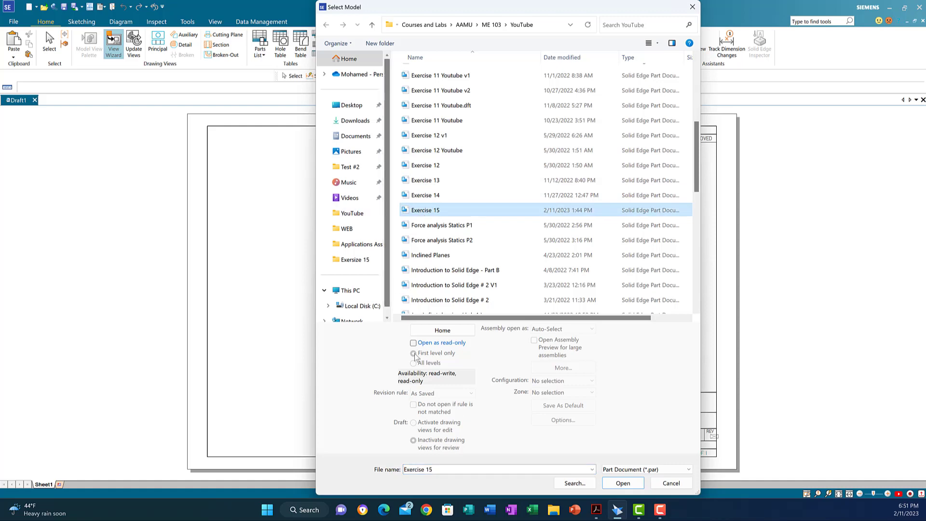
click(621, 483)
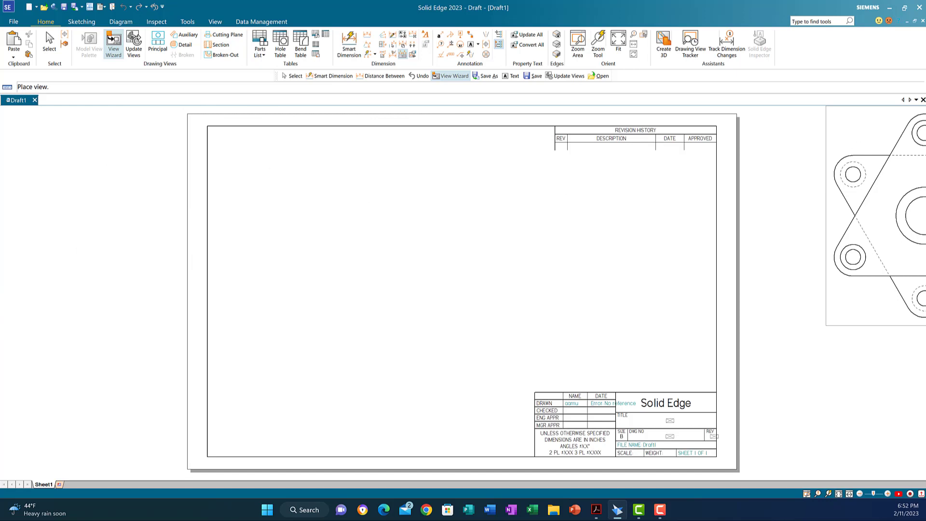
Place the Exercise 15 top view upper left, the front view below it, and an isometric view upper right
drag(699, 60, 90, 119)
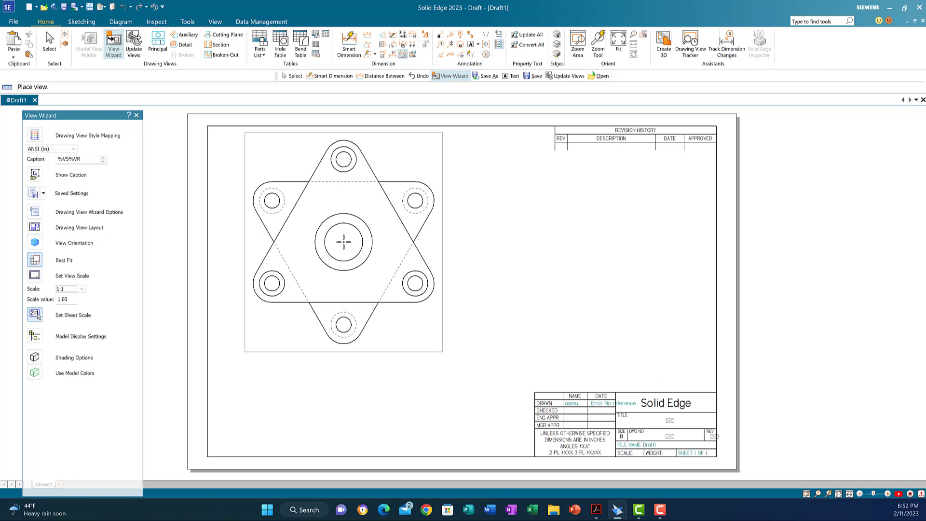
click(344, 242)
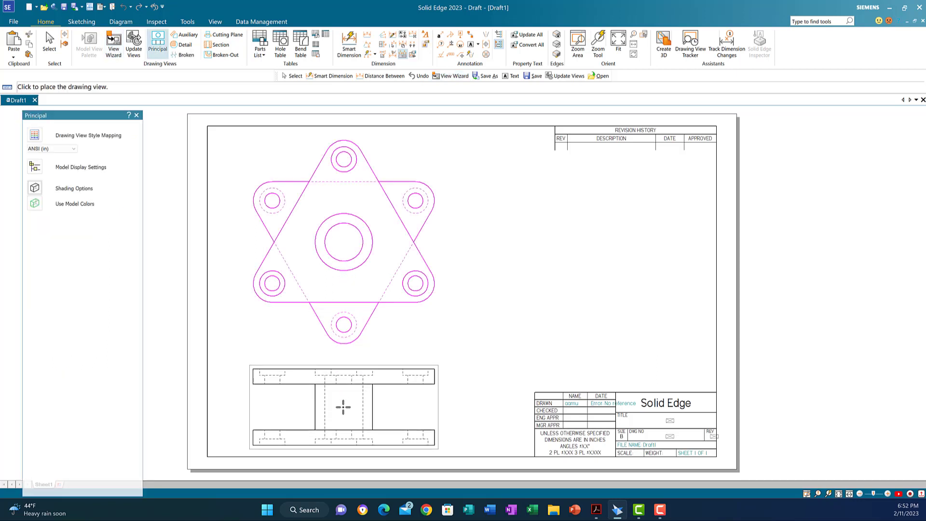
click(343, 407)
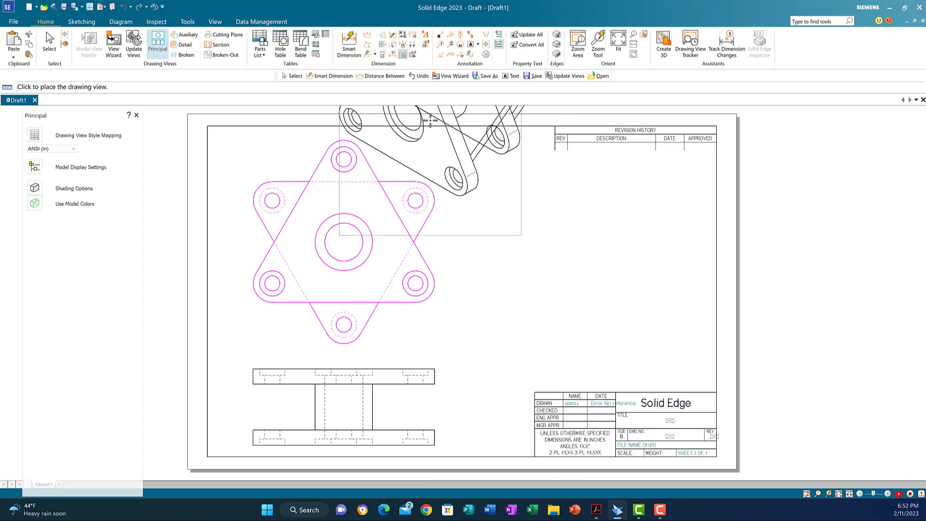
click(472, 129)
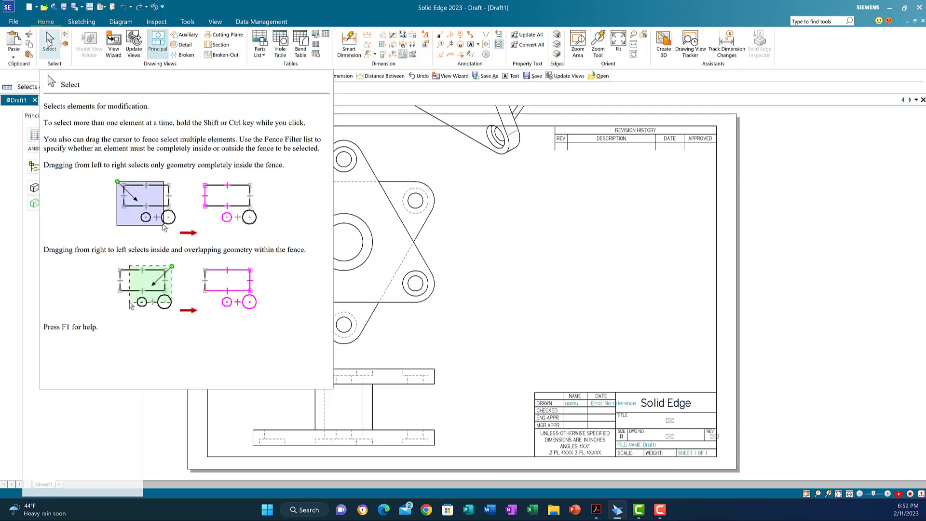
Drag the isometric view down to the sheet's right side beside the top view
click(49, 41)
click(441, 166)
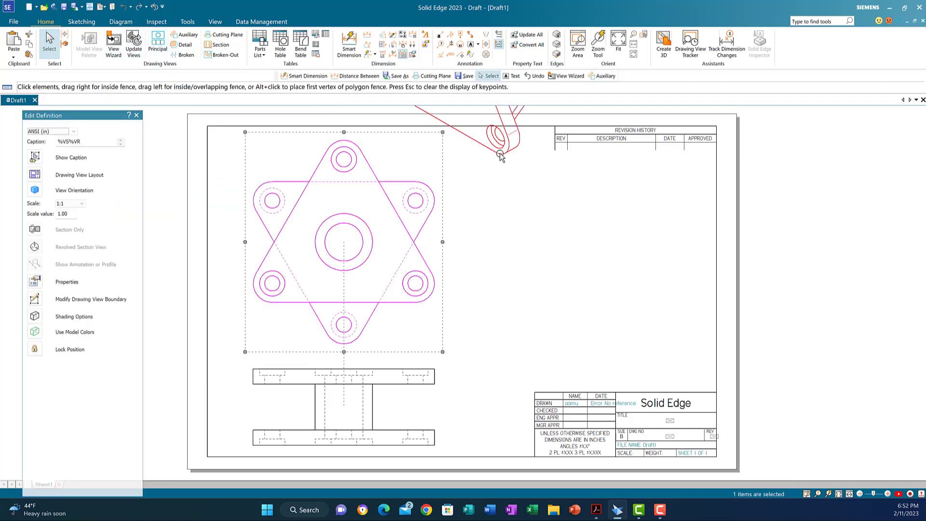
click(501, 156)
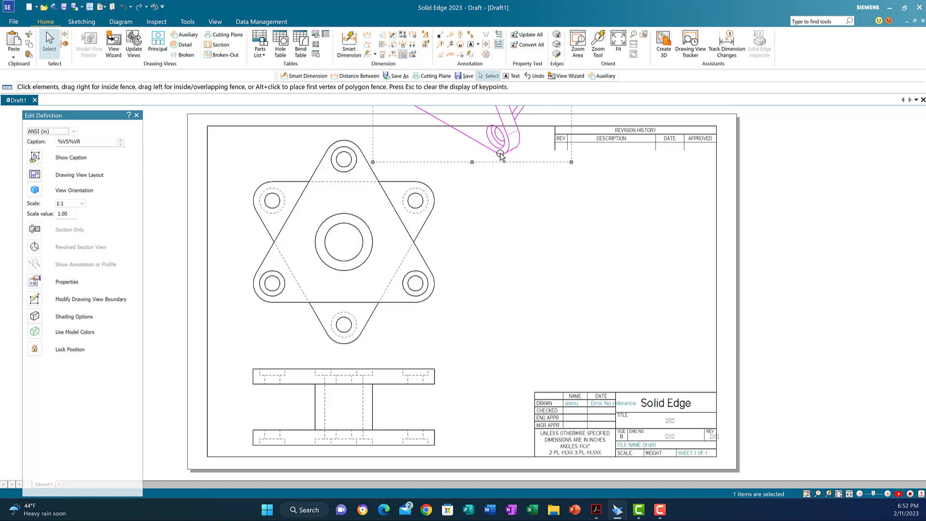
drag(509, 143, 660, 365)
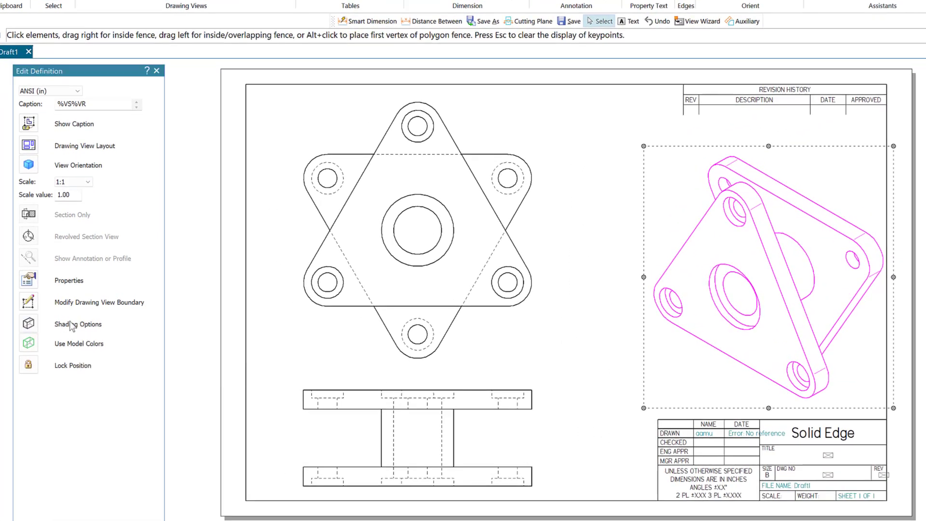
Set the isometric view to Grayscale Shaded with Edges and update it
click(60, 324)
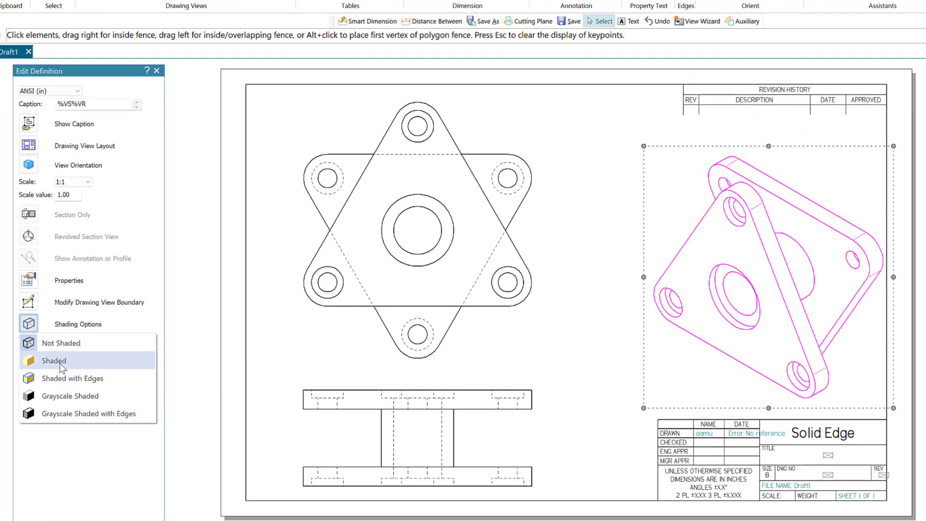
click(87, 414)
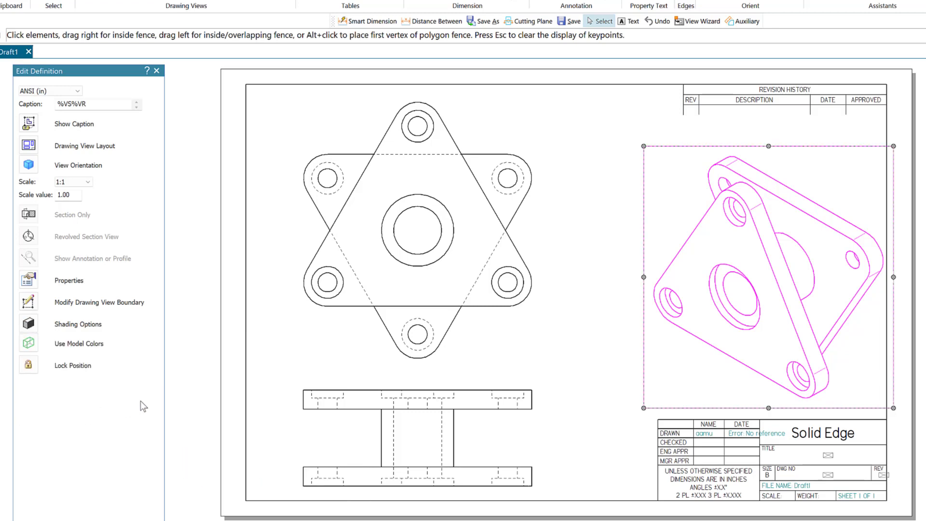
right_click(772, 271)
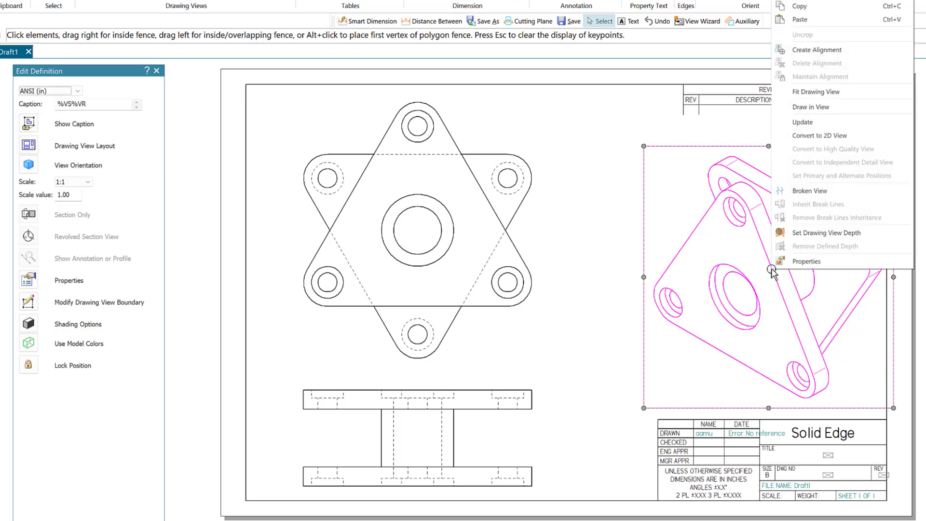
click(803, 122)
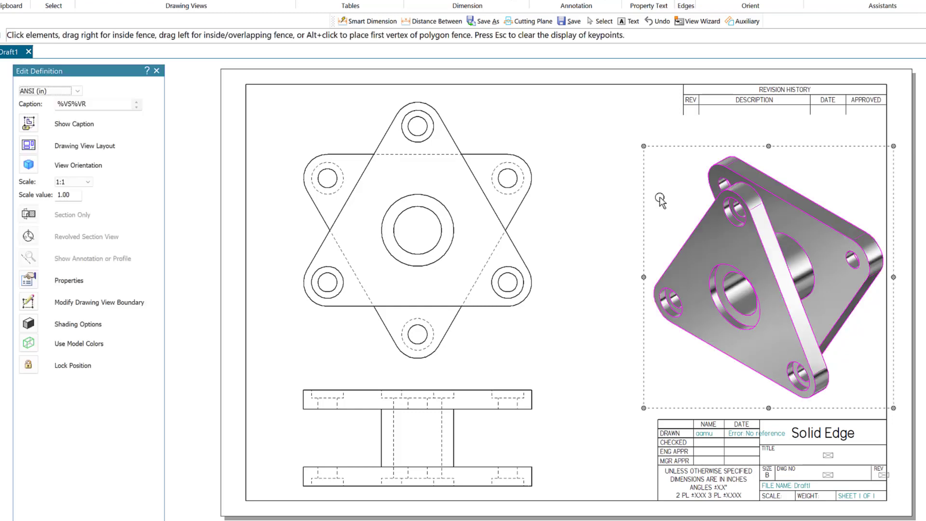
key(Escape)
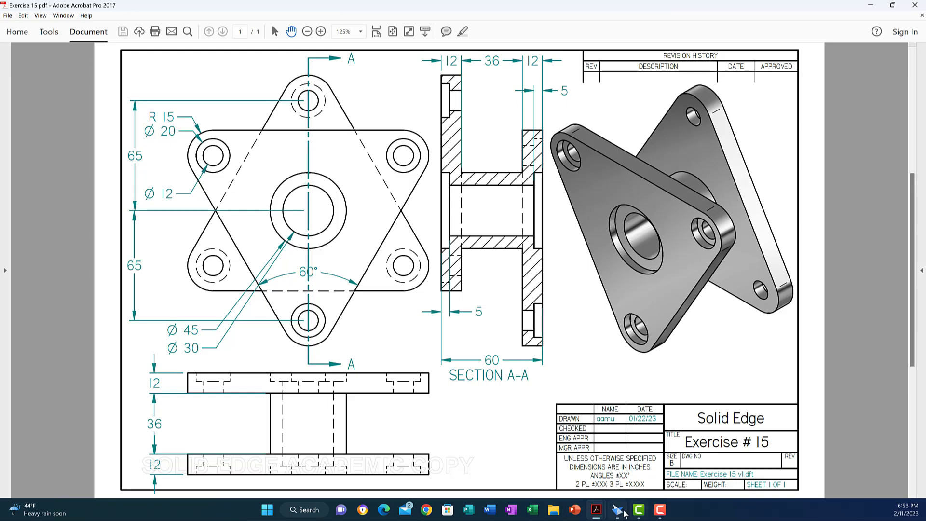
Switch from the Exercise 15 reference PDF back to the Solid Edge draft
click(615, 495)
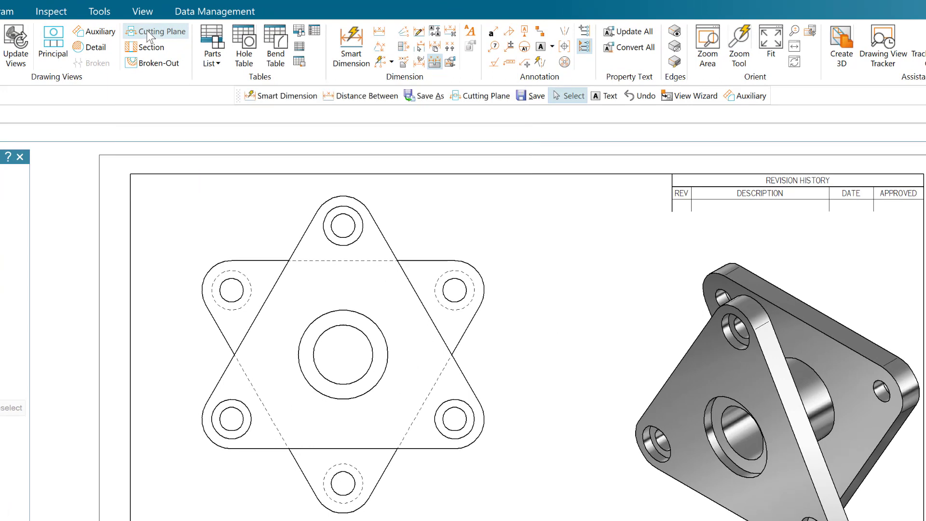
Draw a vertical cutting plane line through the top view's centre and close the cutting plane
click(150, 36)
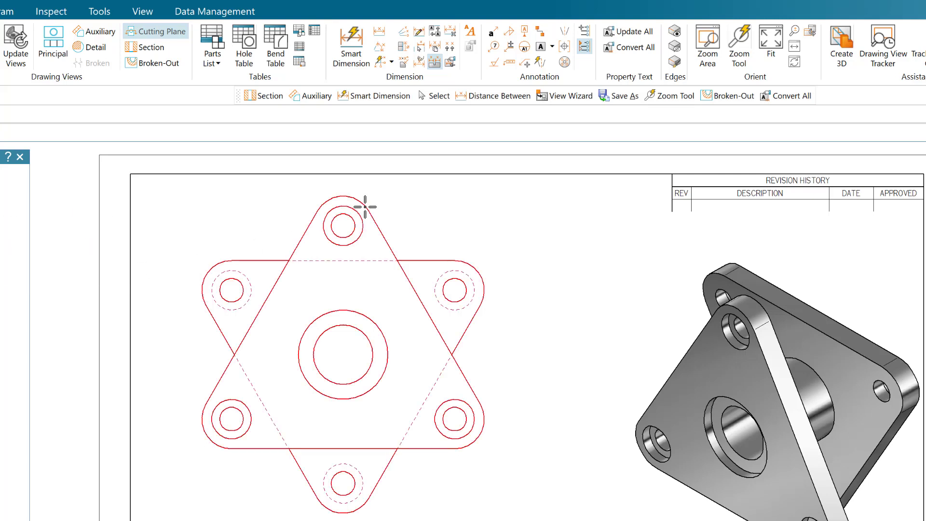
click(343, 193)
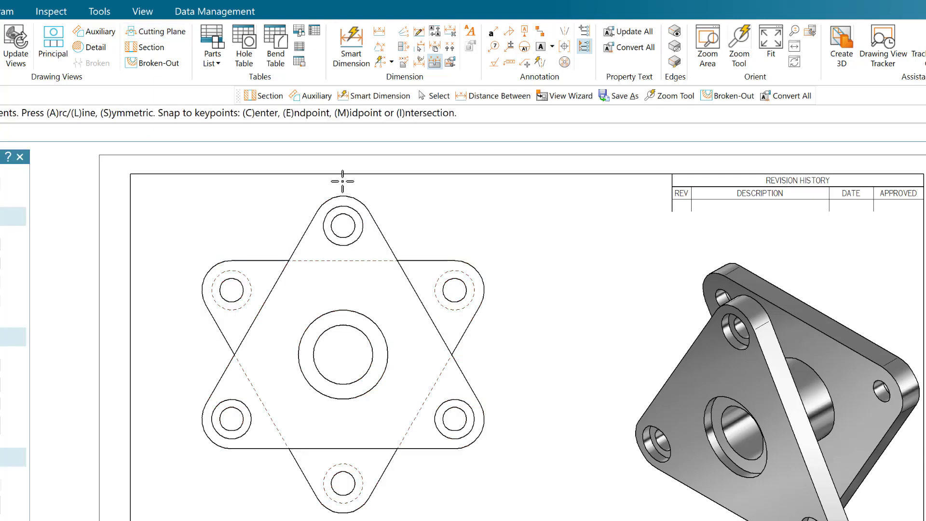
click(343, 182)
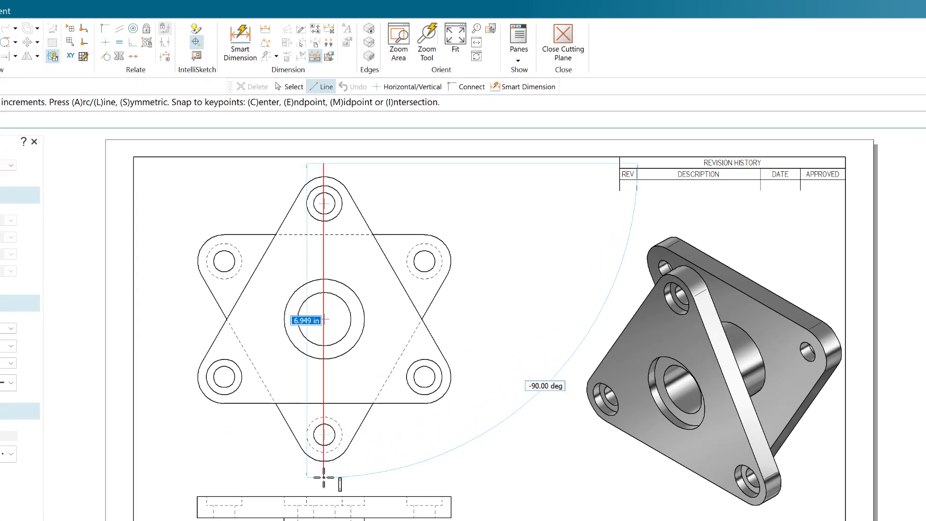
click(324, 477)
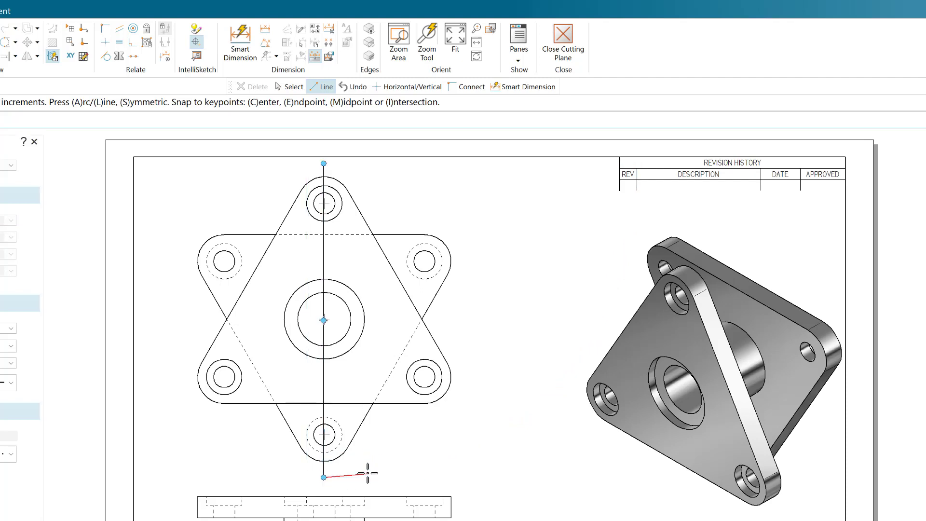
right_click(368, 473)
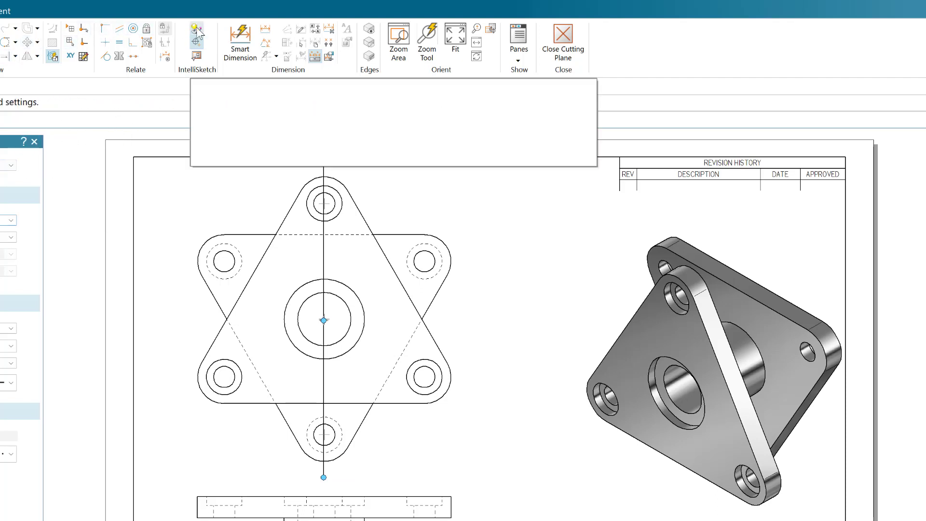
click(563, 40)
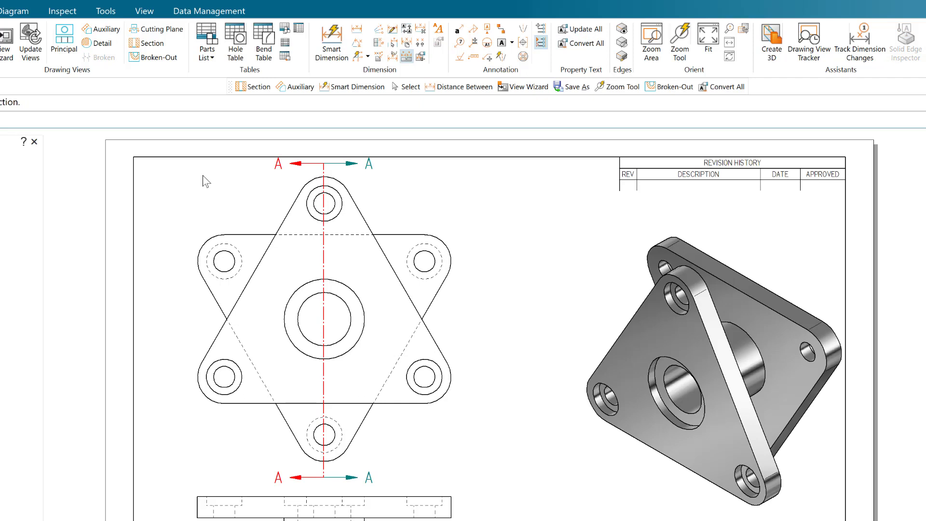
Point the A-A arrows right and place Section A-A to the right of the top view
click(383, 176)
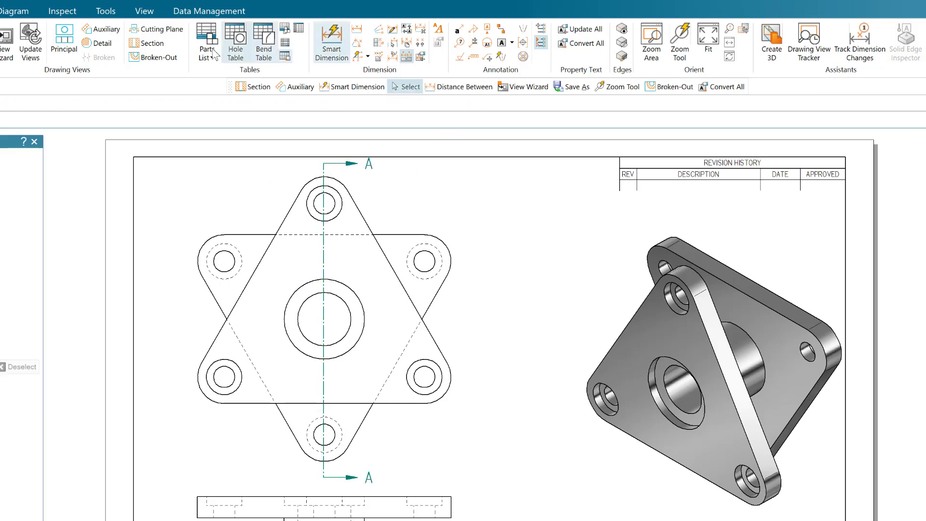
click(141, 43)
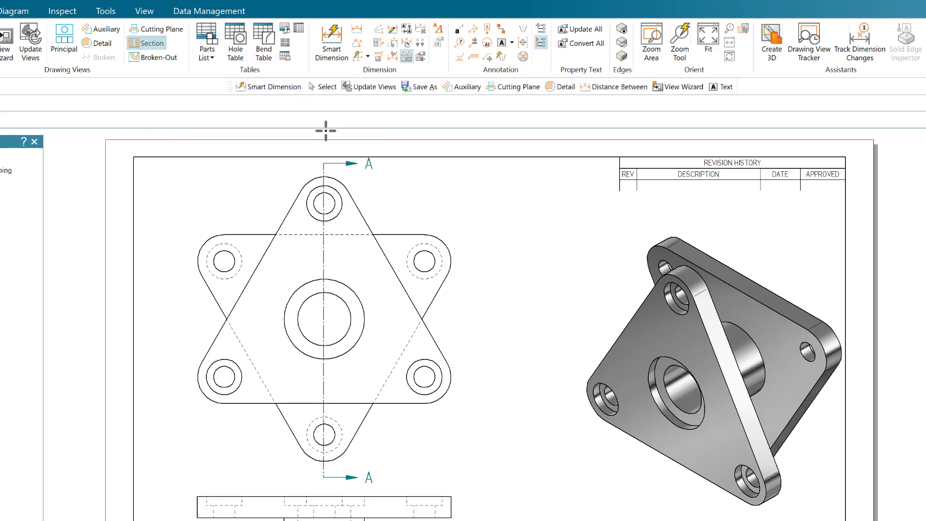
click(349, 164)
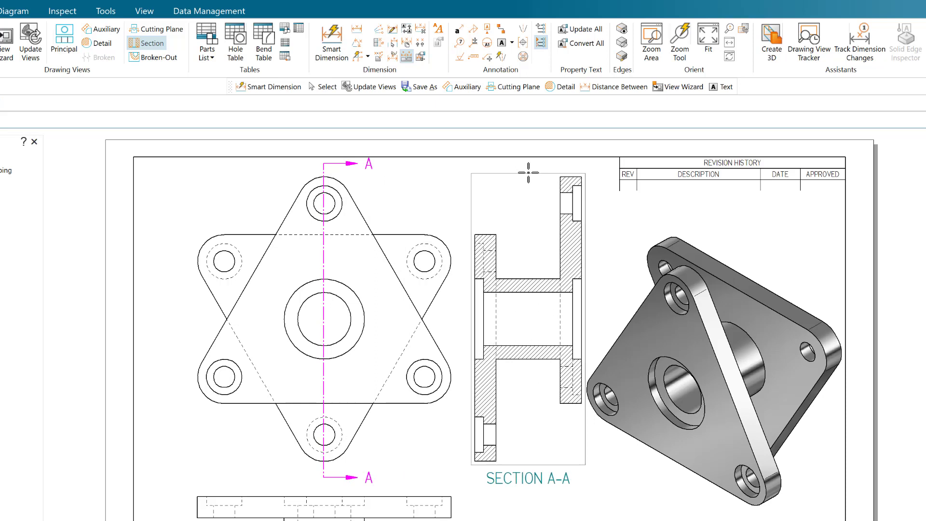
drag(528, 172, 527, 174)
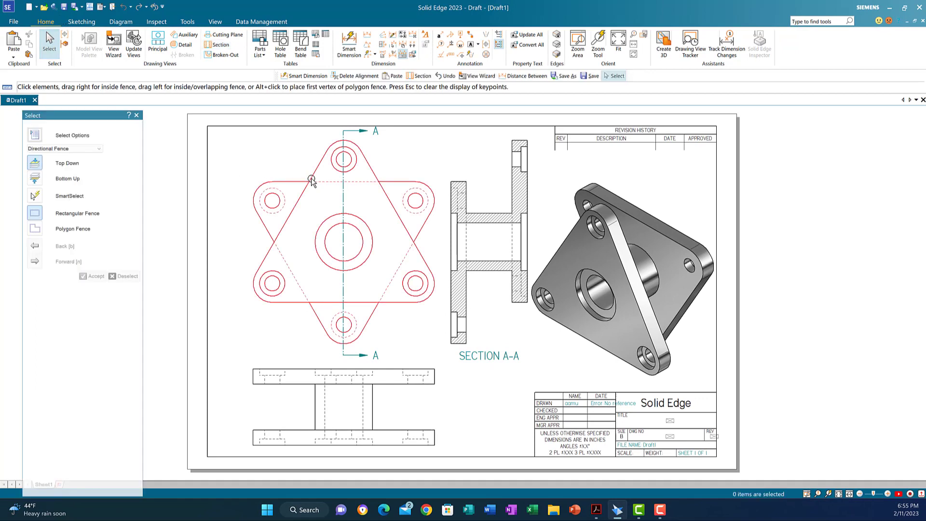
Shift the top view, then move Section A-A slightly left toward it, staying aligned
drag(302, 175, 338, 187)
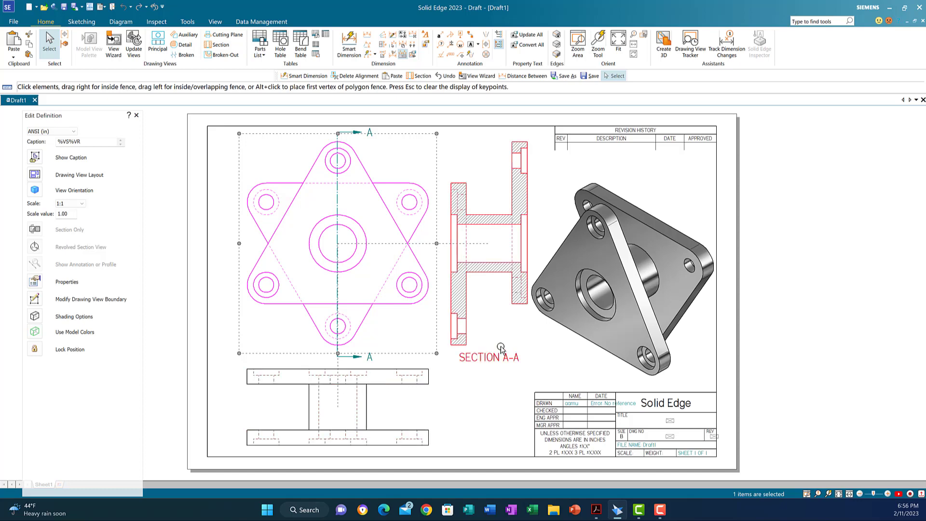
click(493, 275)
drag(493, 275, 493, 273)
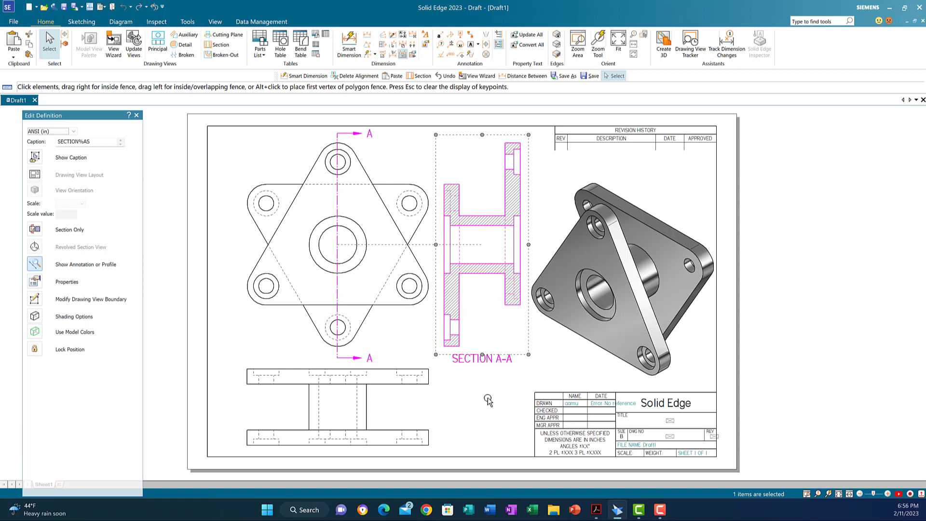
click(455, 359)
click(434, 300)
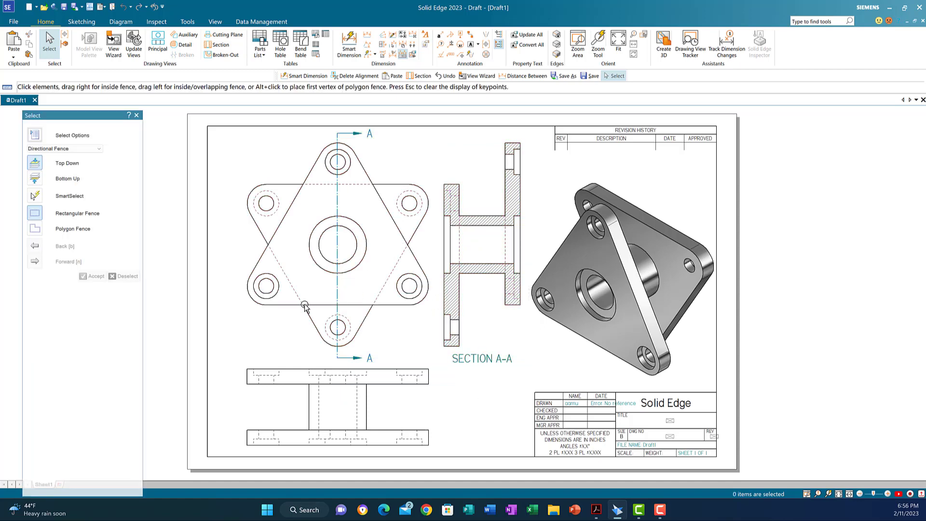
Start Smart Dimension using the ANSI (mm) style with dimension text scale 1.75
click(349, 40)
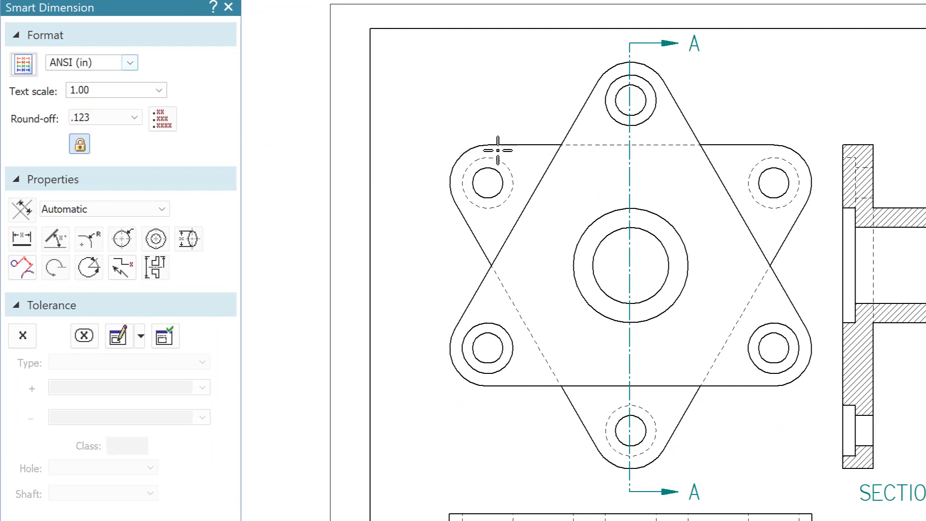
click(130, 62)
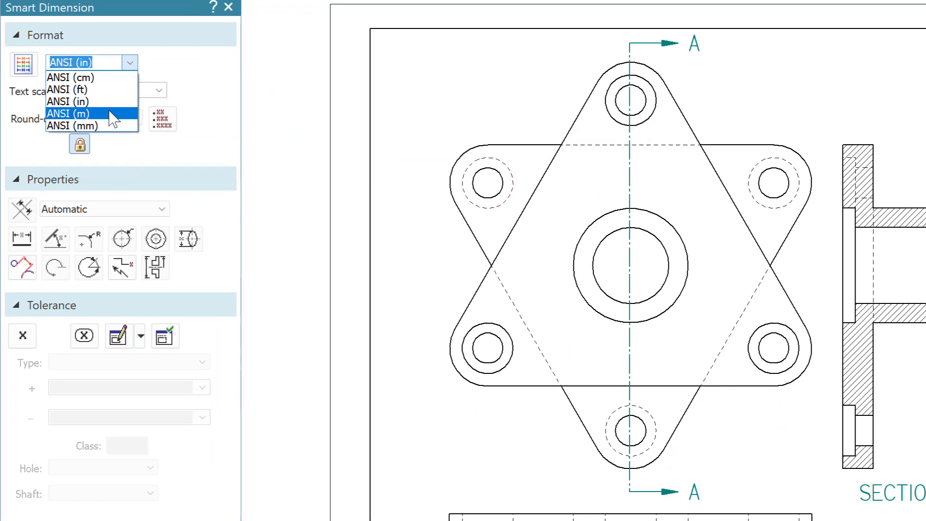
click(78, 126)
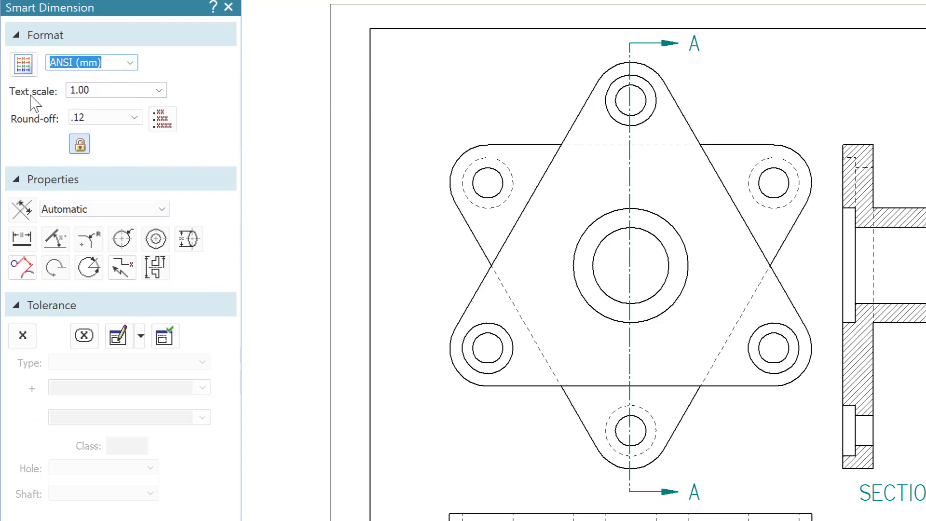
click(159, 90)
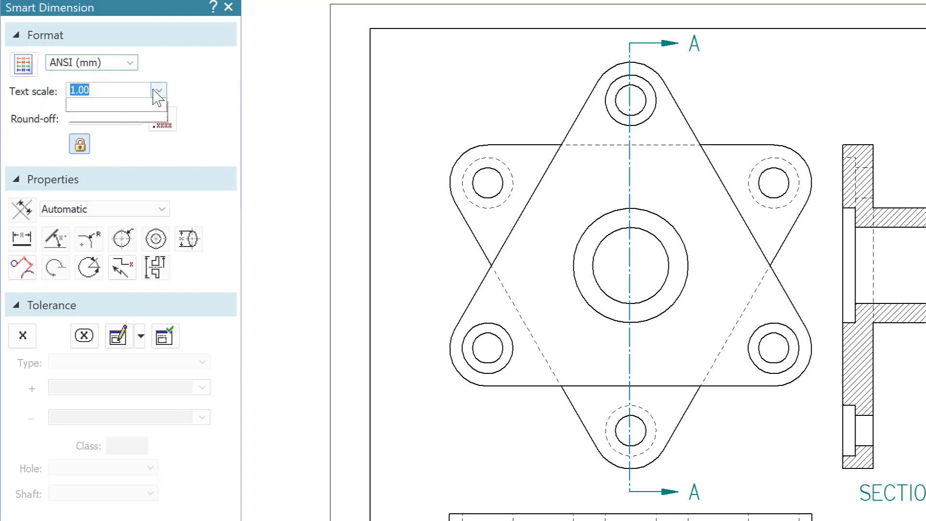
click(80, 105)
key(Down)
key(Down)
key(Down)
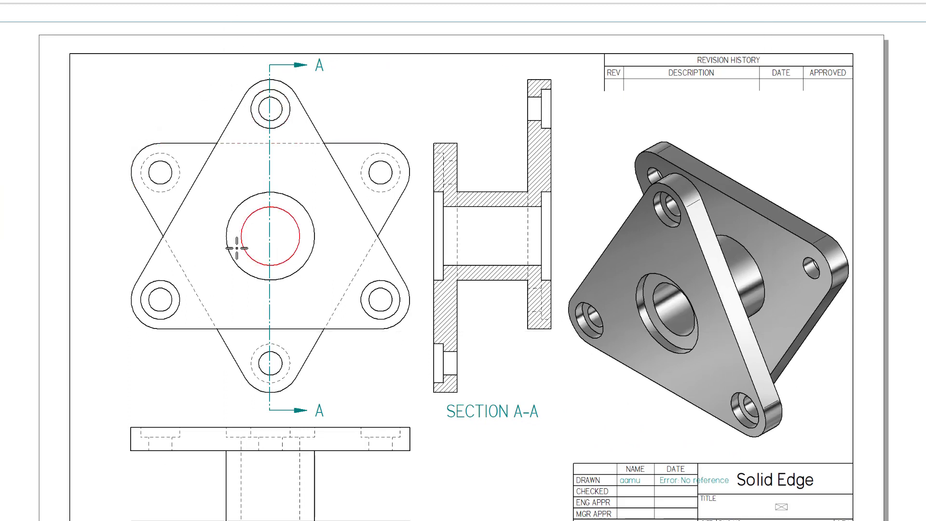
Dimension the top view's outer and inner central circles as Ø45 and Ø30
click(237, 264)
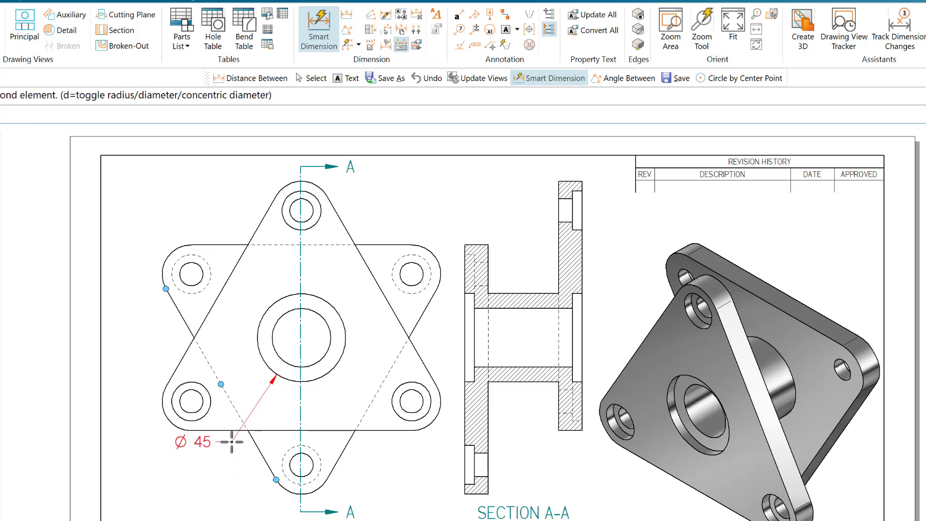
click(231, 446)
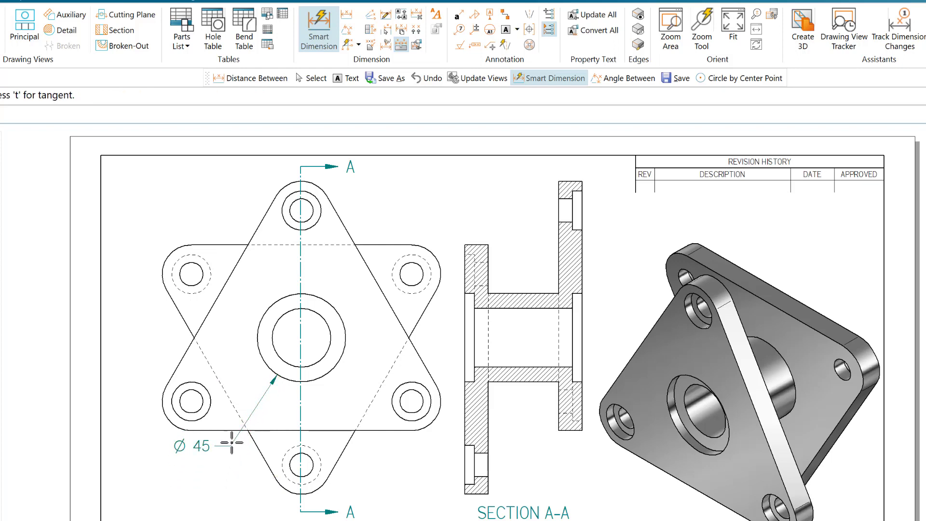
click(293, 366)
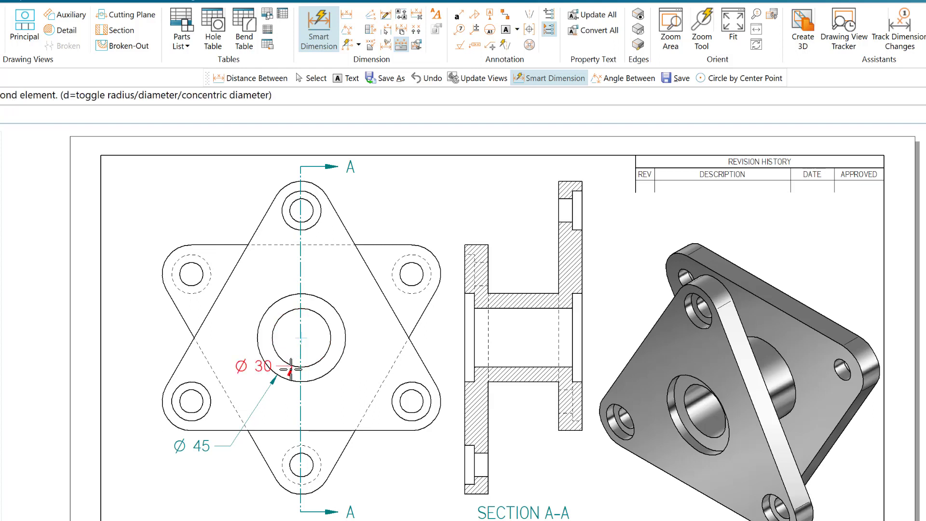
click(229, 475)
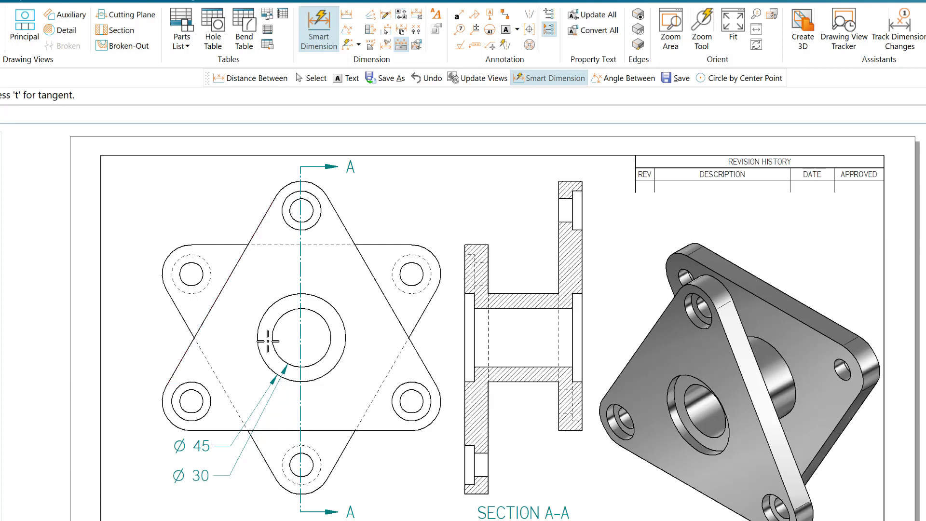
click(348, 16)
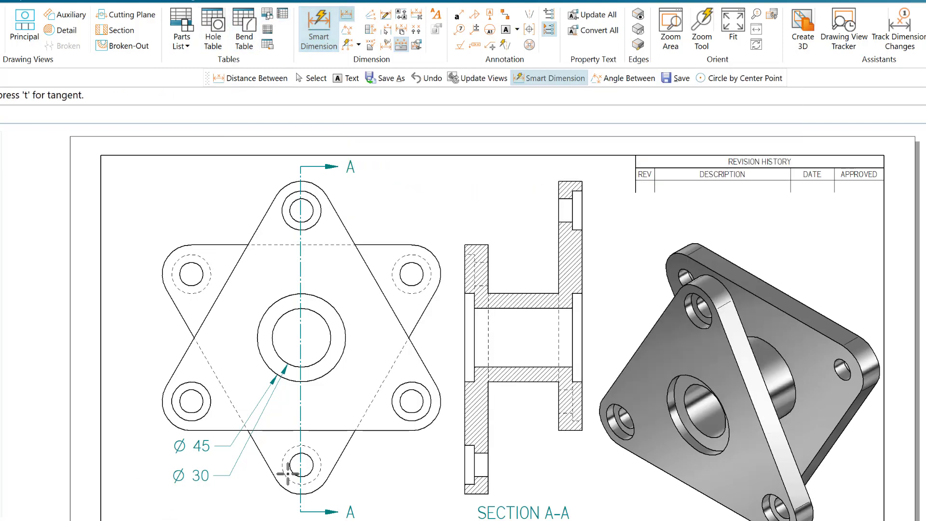
click(348, 17)
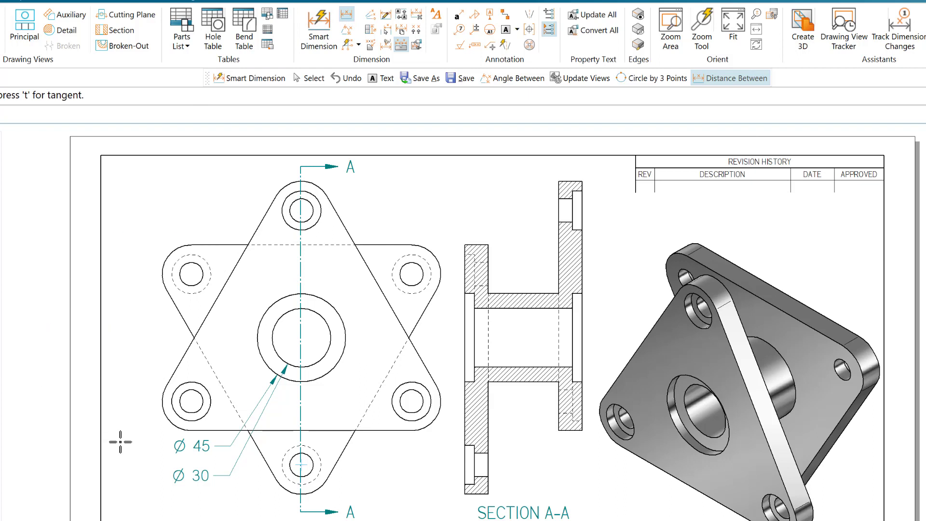
Dimension the bottom-to-centre and top-to-centre hole spacings as two stacked 65 distances on the left
click(291, 465)
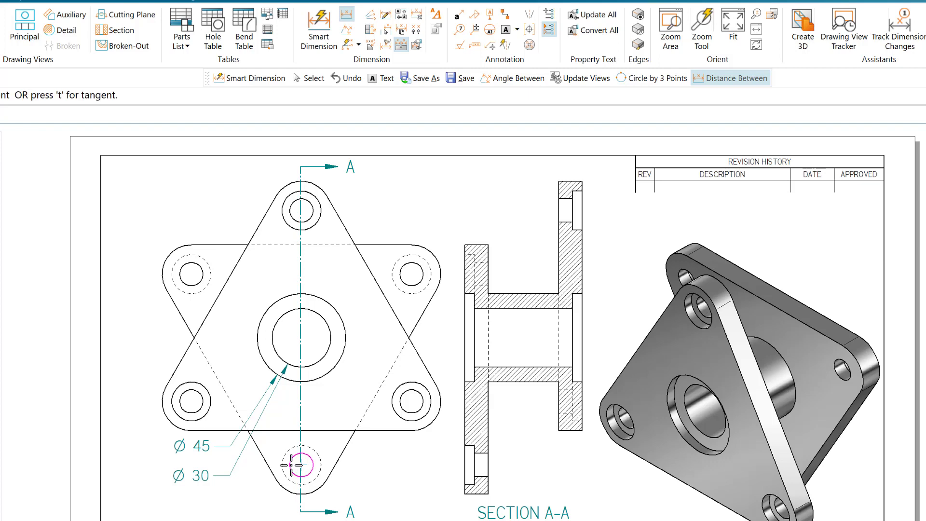
click(273, 334)
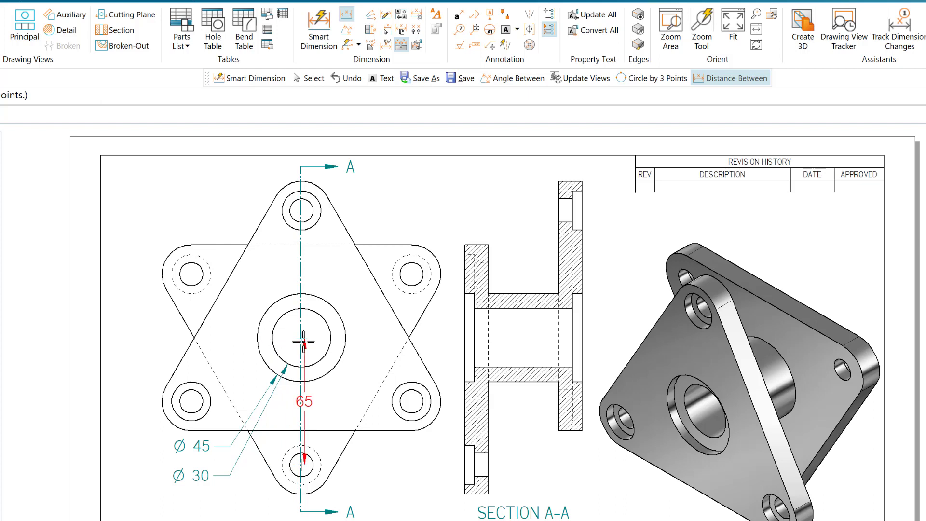
click(120, 360)
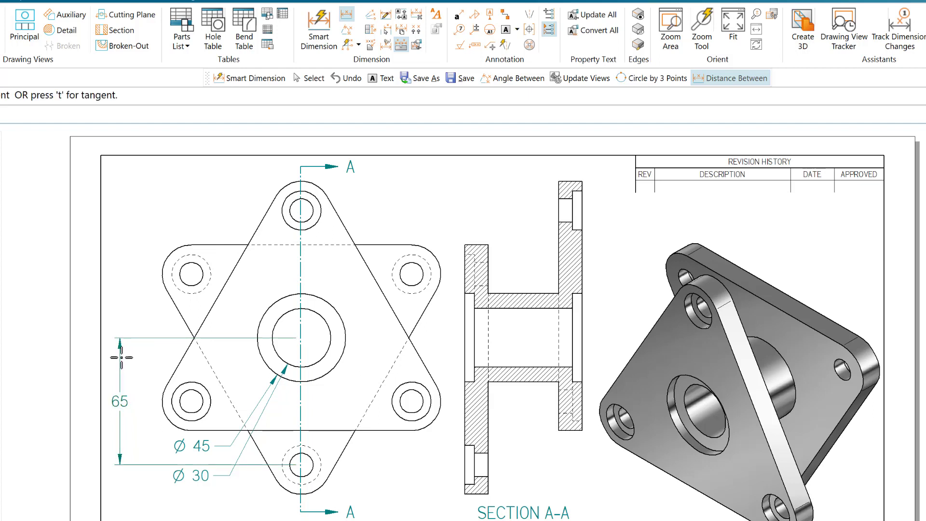
click(291, 211)
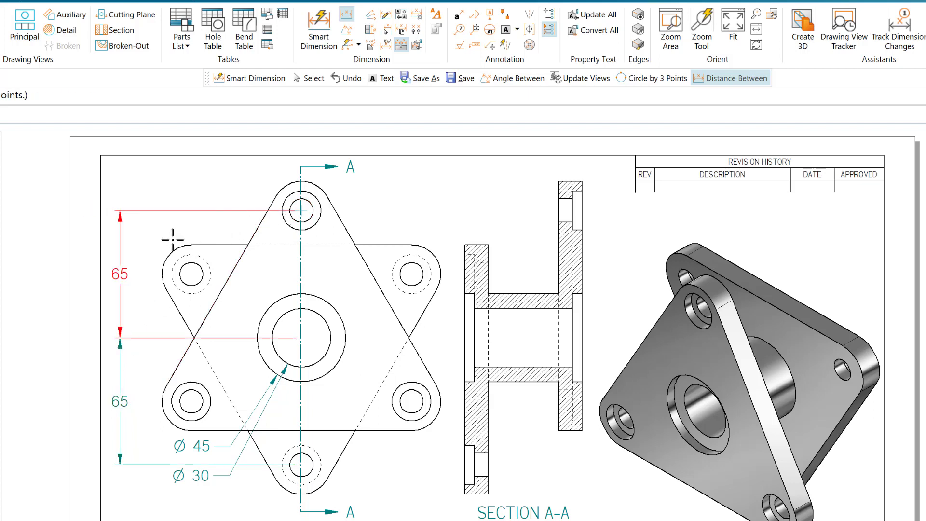
click(143, 261)
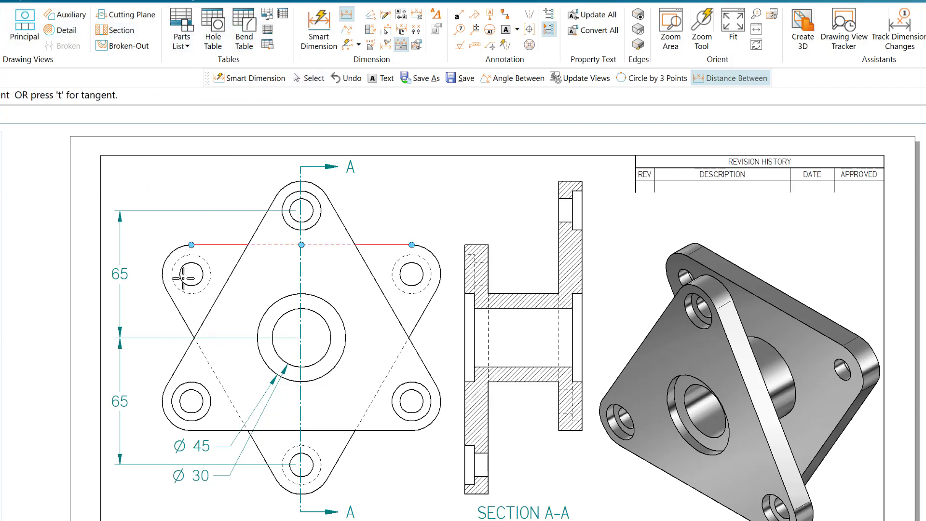
click(172, 403)
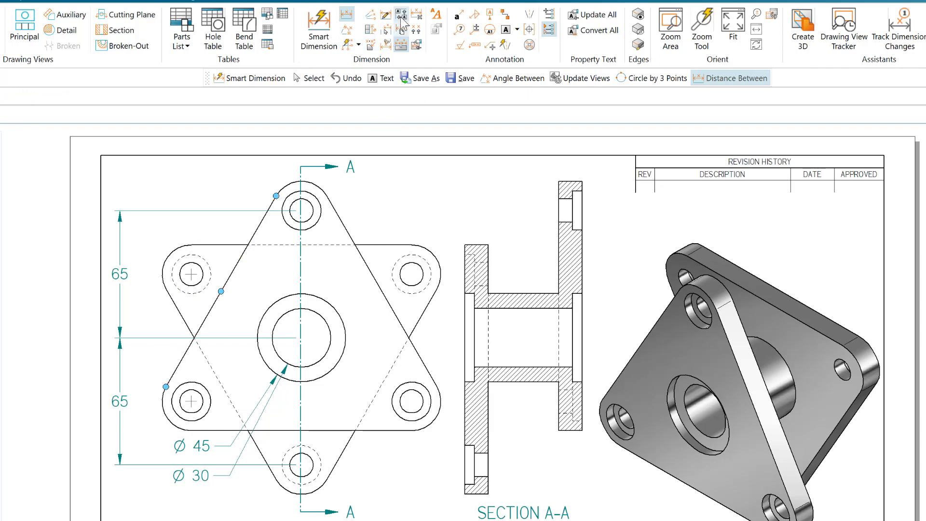
Add Ø12 and Ø20 diameters to the upper-left hole, then pick the corner arc for R15
click(317, 24)
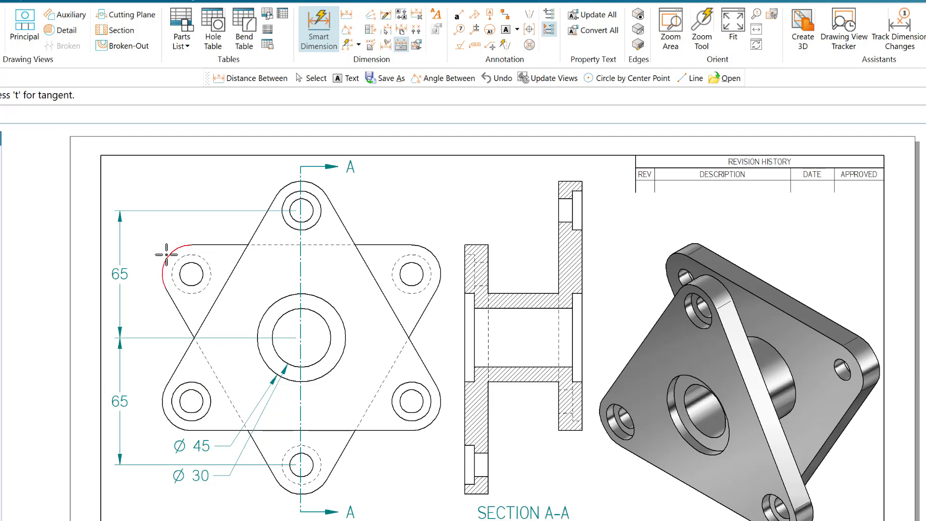
click(182, 281)
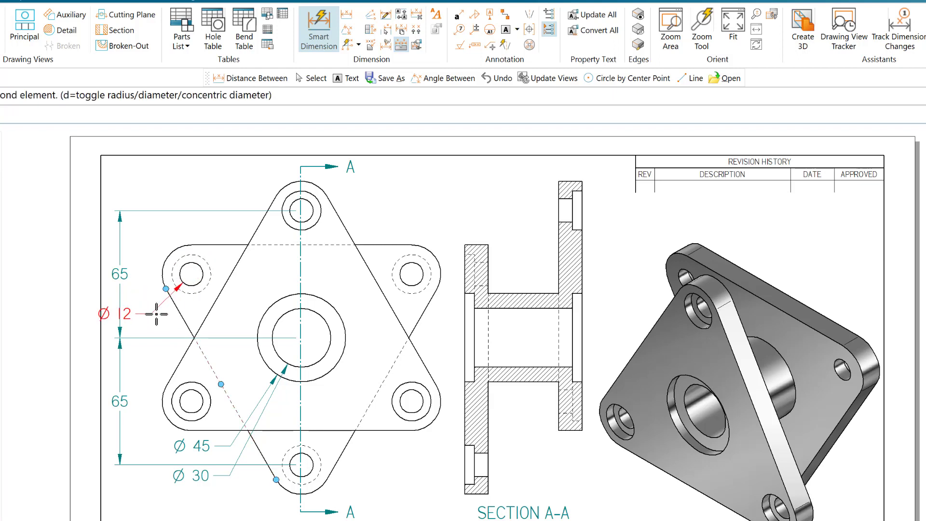
click(179, 327)
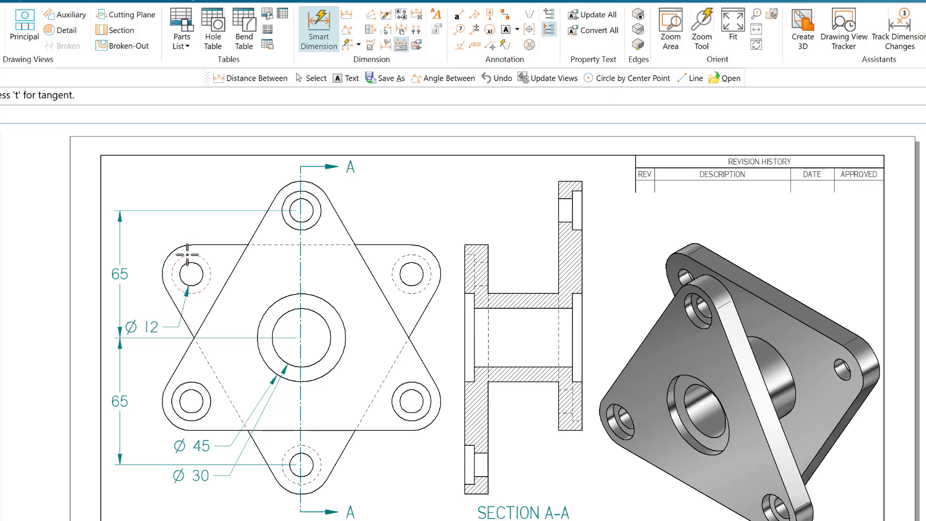
click(187, 254)
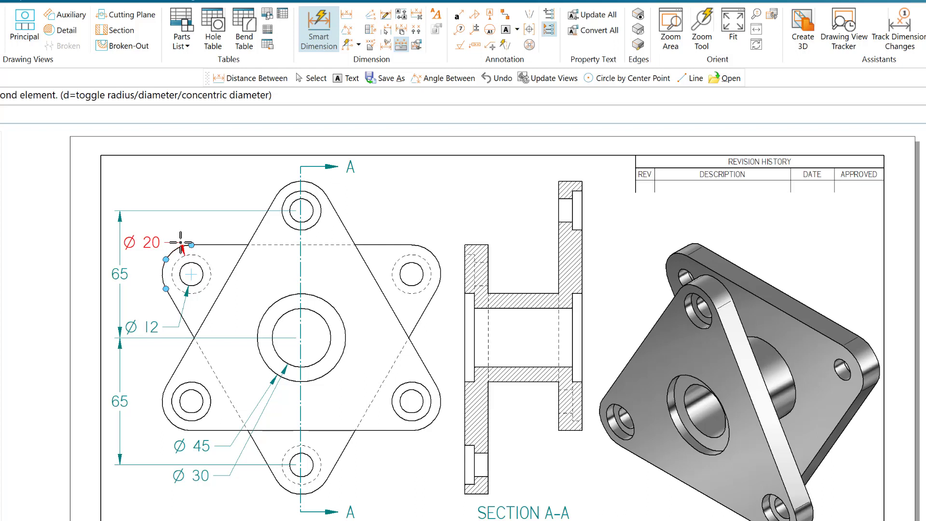
click(180, 243)
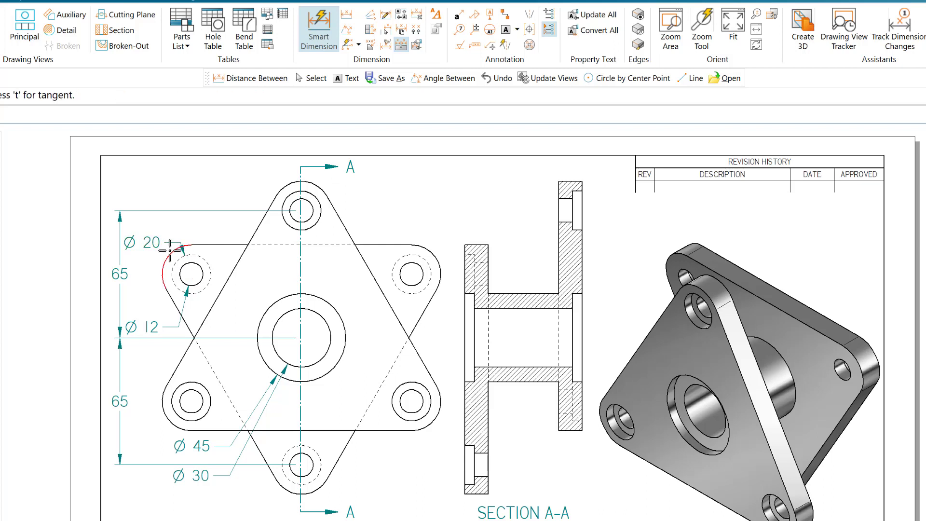
click(169, 249)
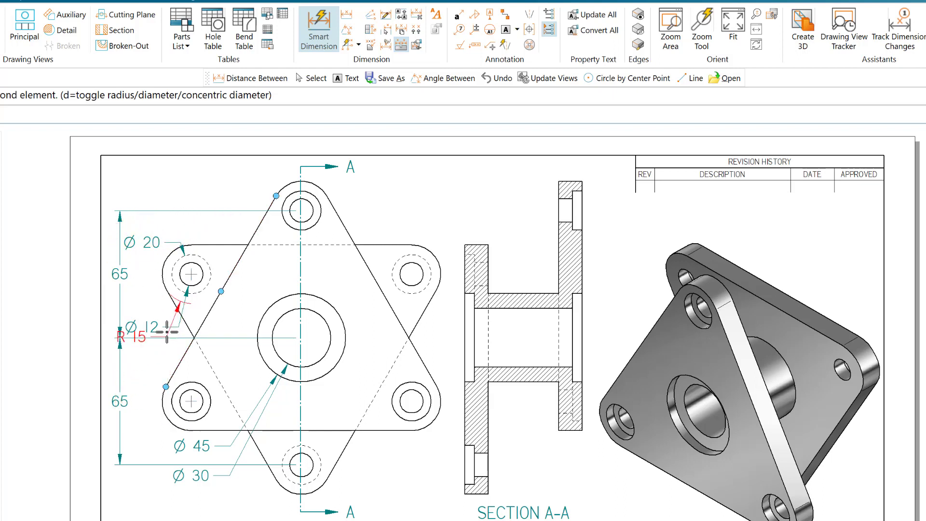
Place the R15 radius dimension just below the top view's lower-left corner arc
key(Escape)
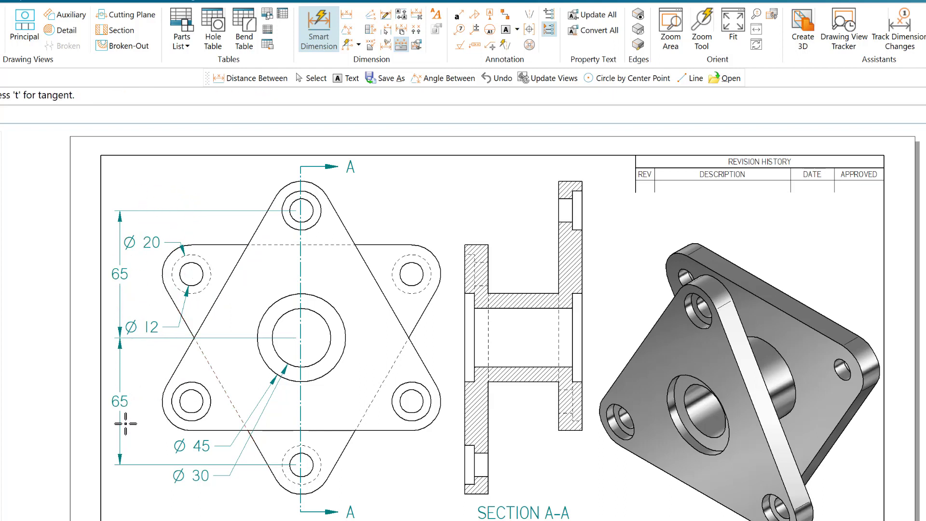
click(163, 414)
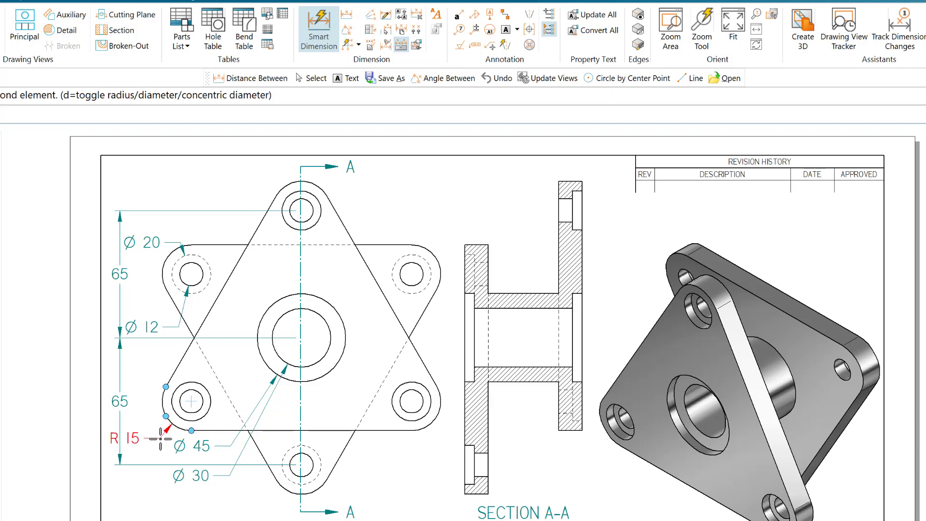
key(Escape)
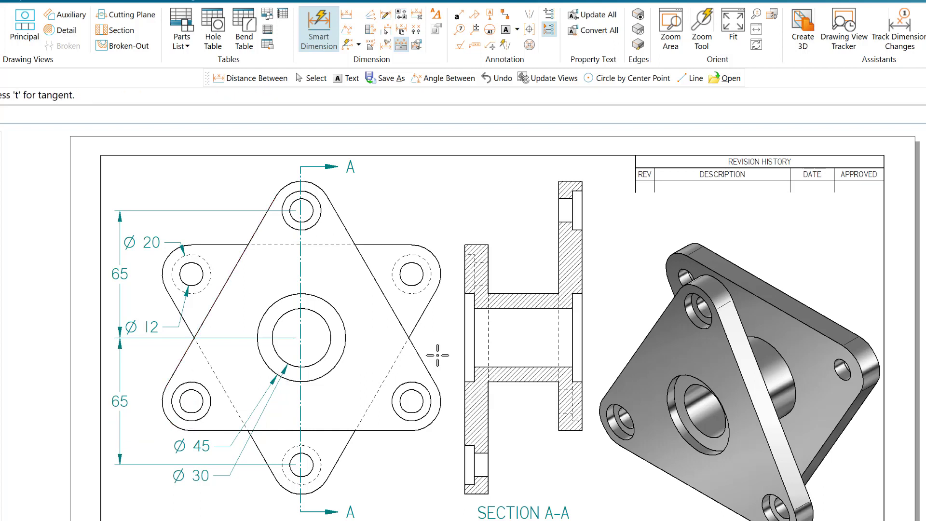
click(429, 249)
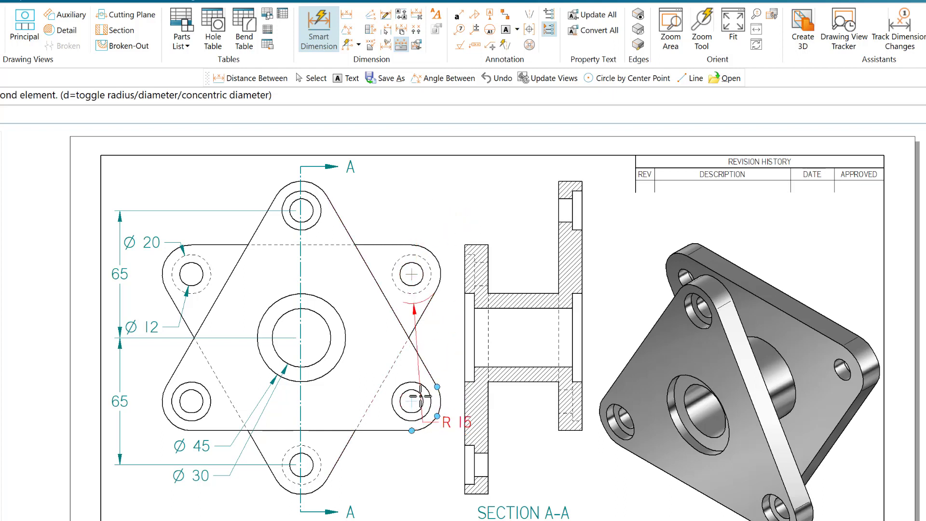
key(Escape)
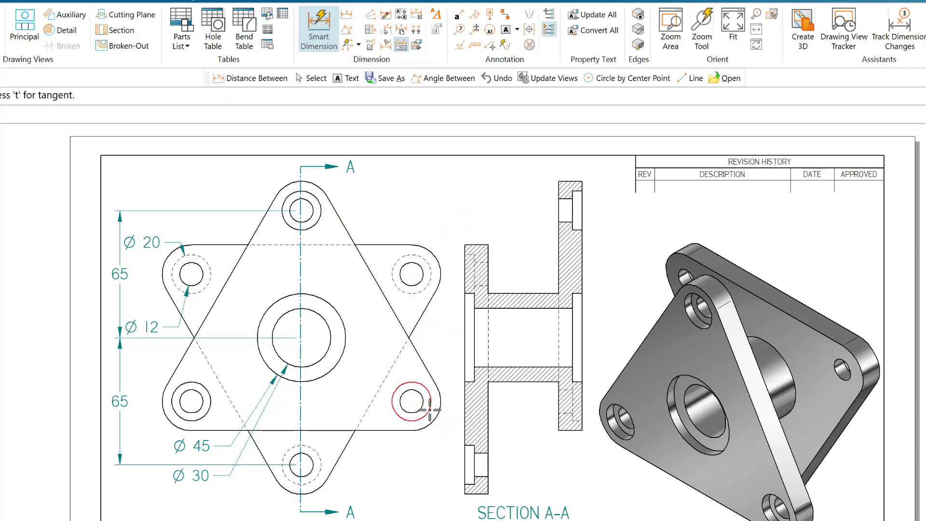
click(168, 418)
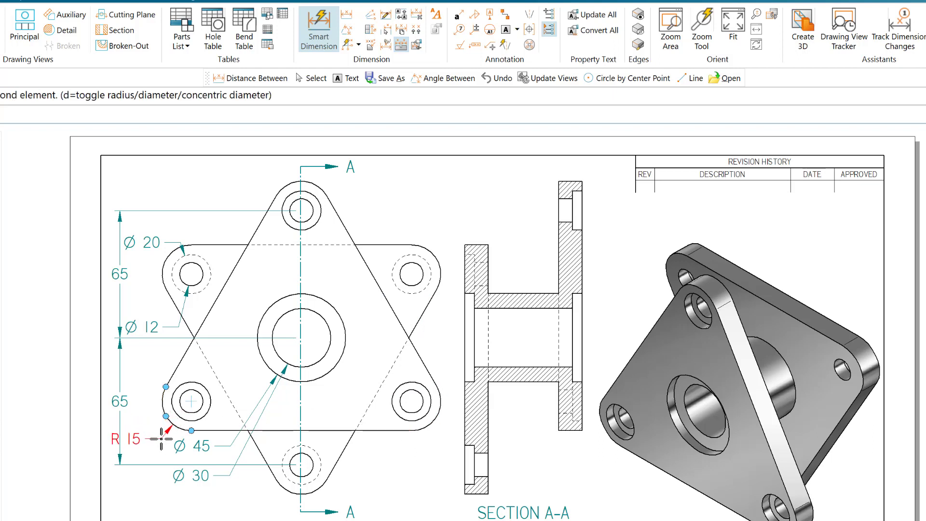
click(161, 439)
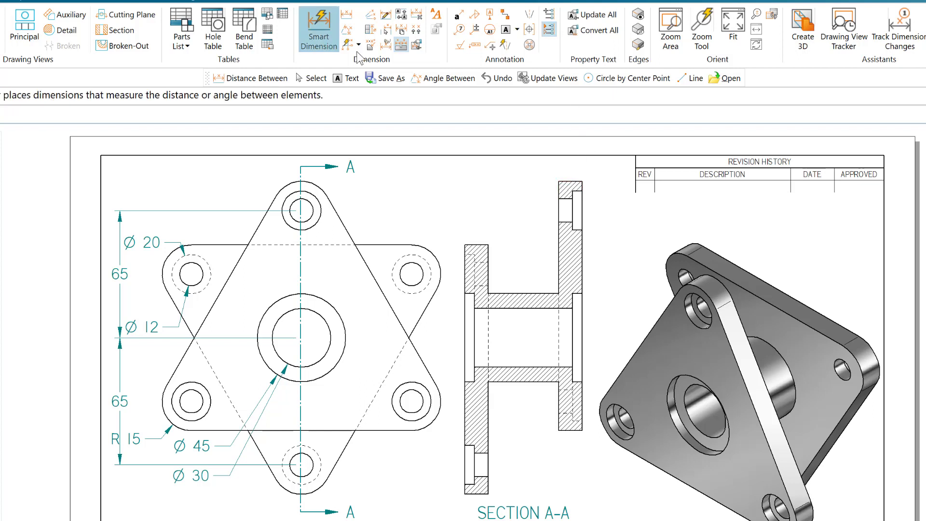
Dimension Section A-A's right flange 12, the 36 gap and the left flange 12 above the view
click(583, 185)
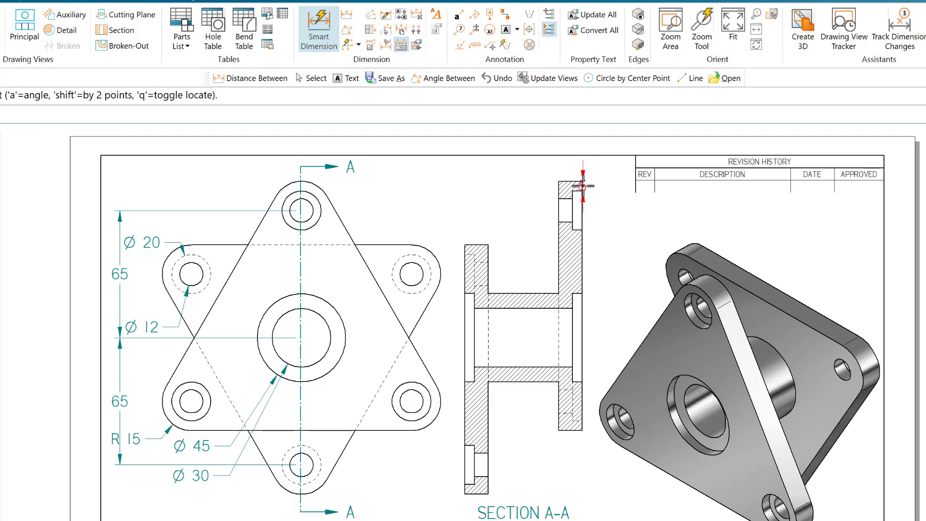
click(558, 188)
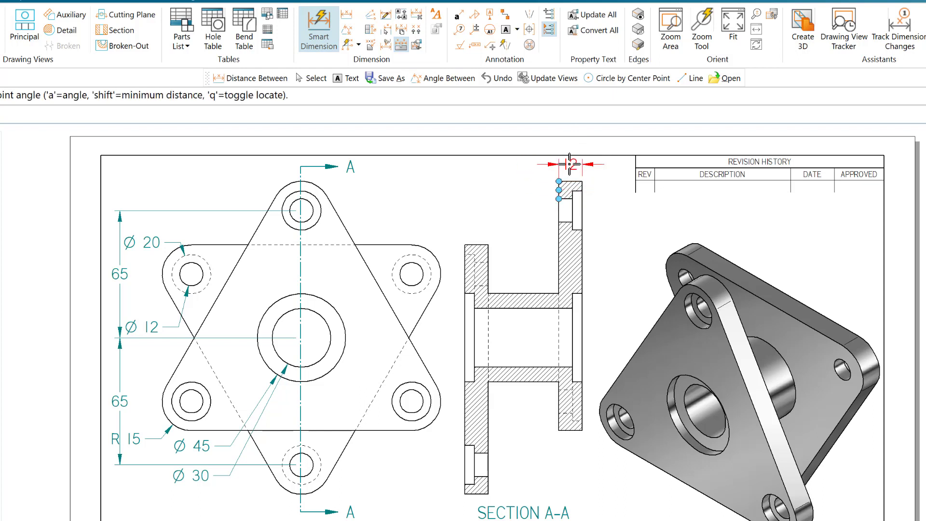
click(570, 163)
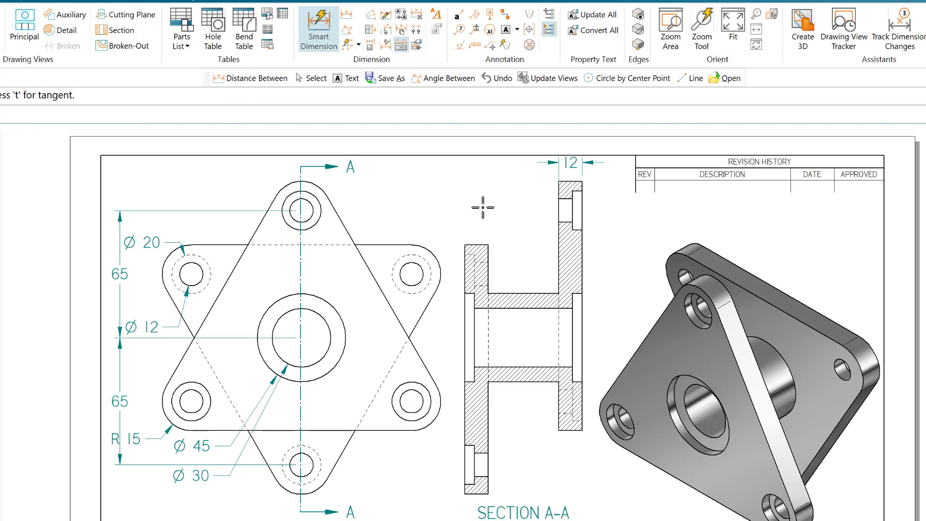
click(487, 264)
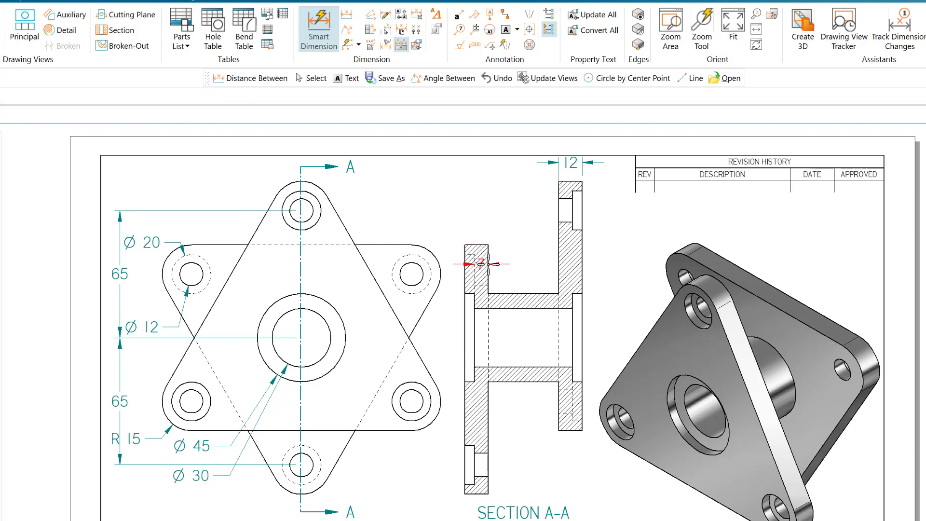
click(559, 256)
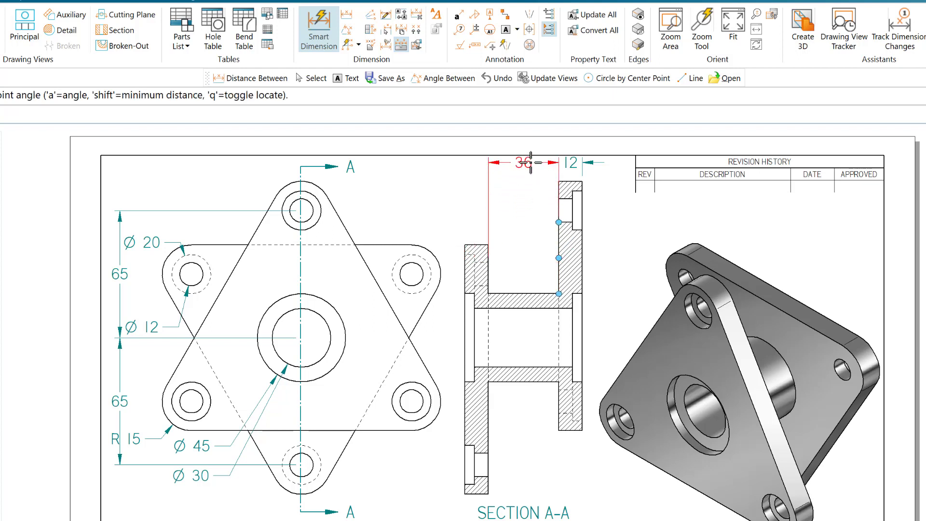
click(531, 162)
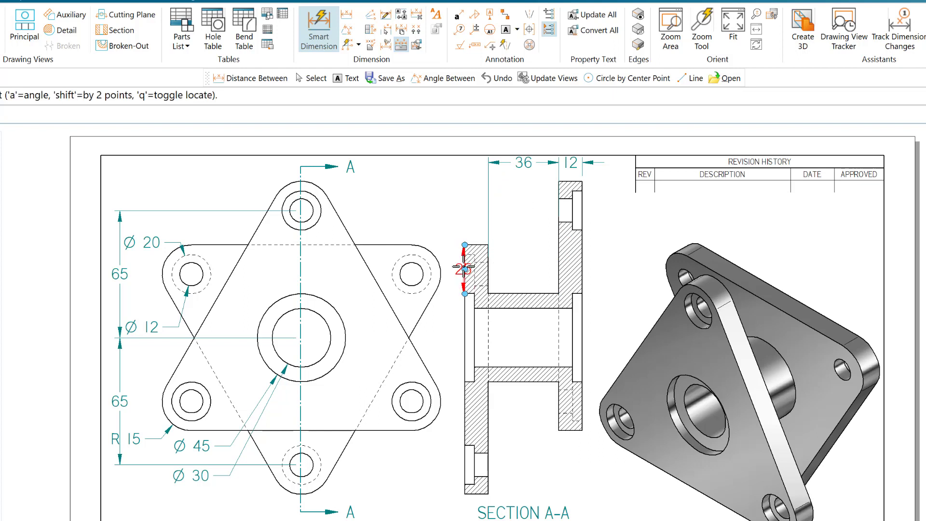
click(488, 269)
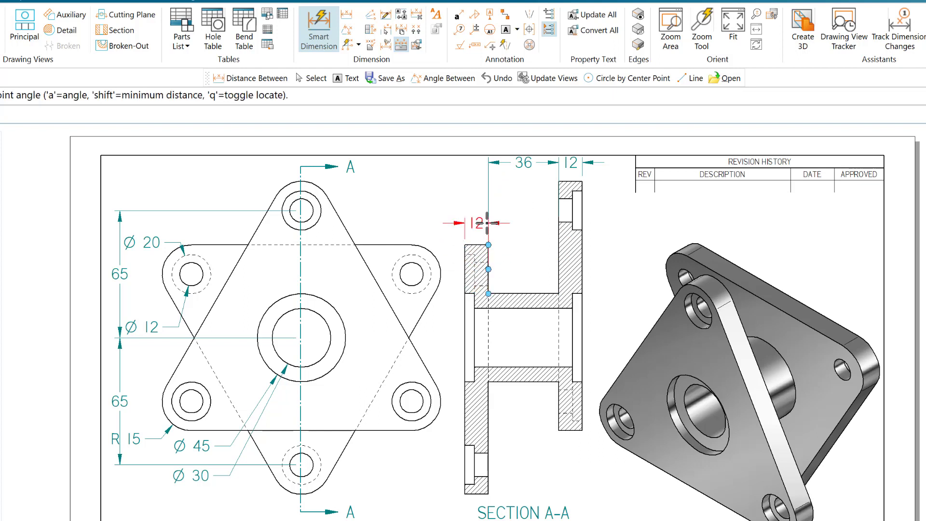
click(487, 164)
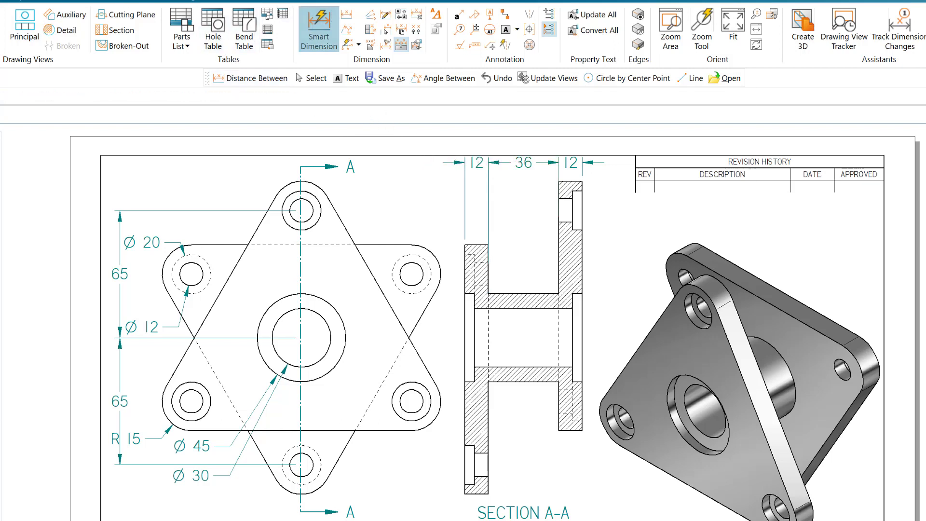
Drag the 36 and right 12 dimensions down so the 12-36-12 chain sits level
click(526, 164)
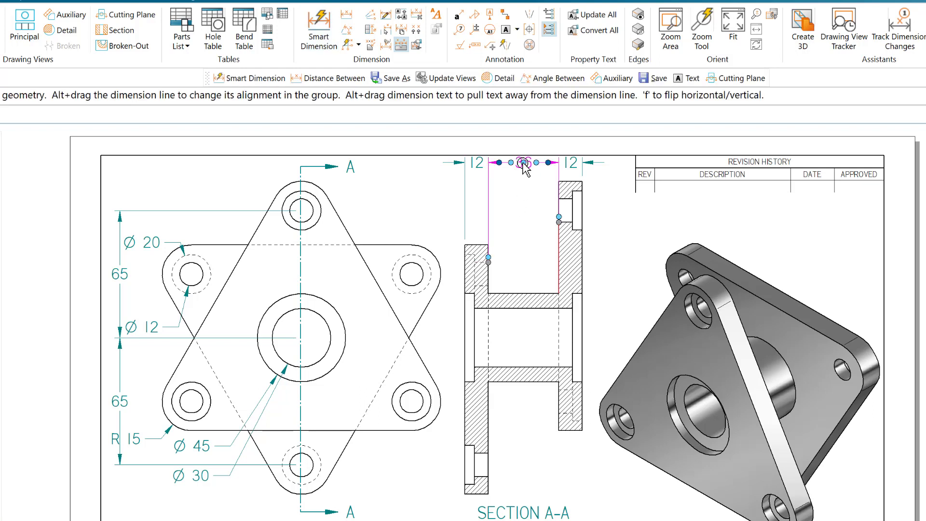
drag(523, 163, 523, 168)
click(523, 168)
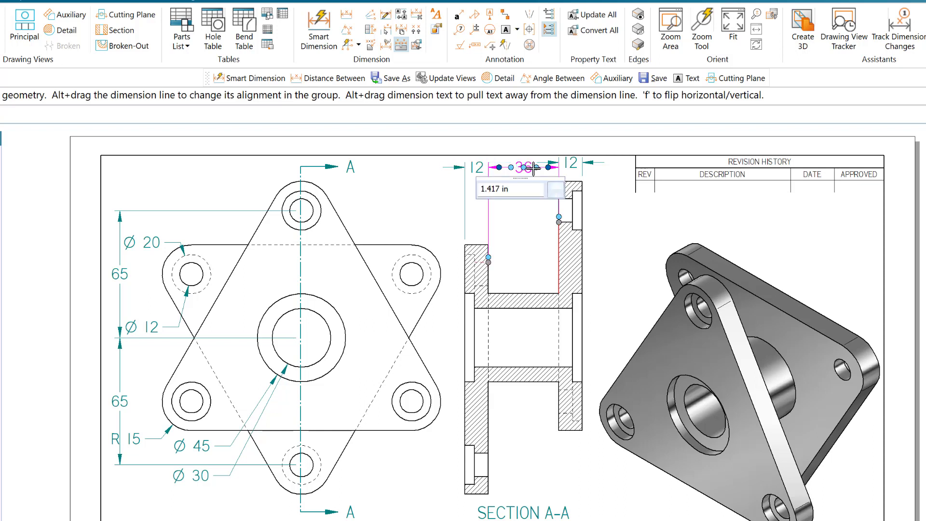
click(567, 164)
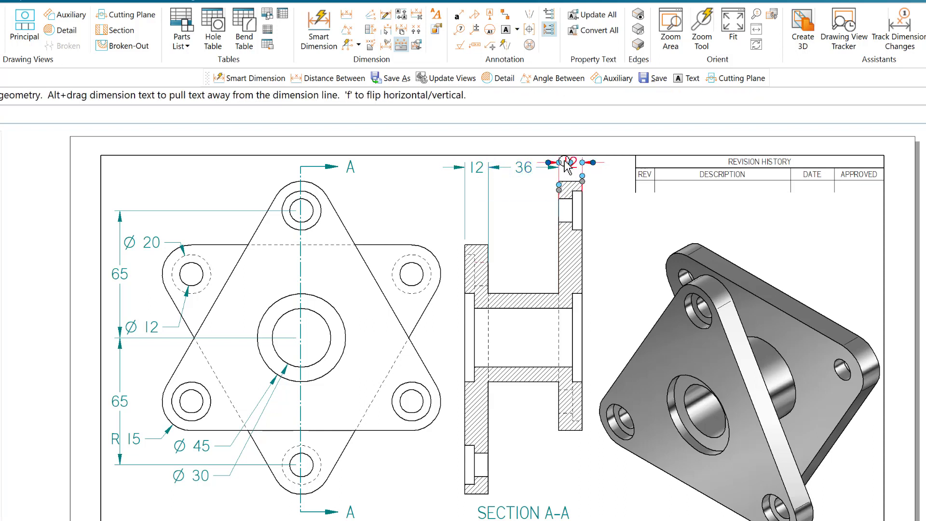
drag(570, 163, 570, 167)
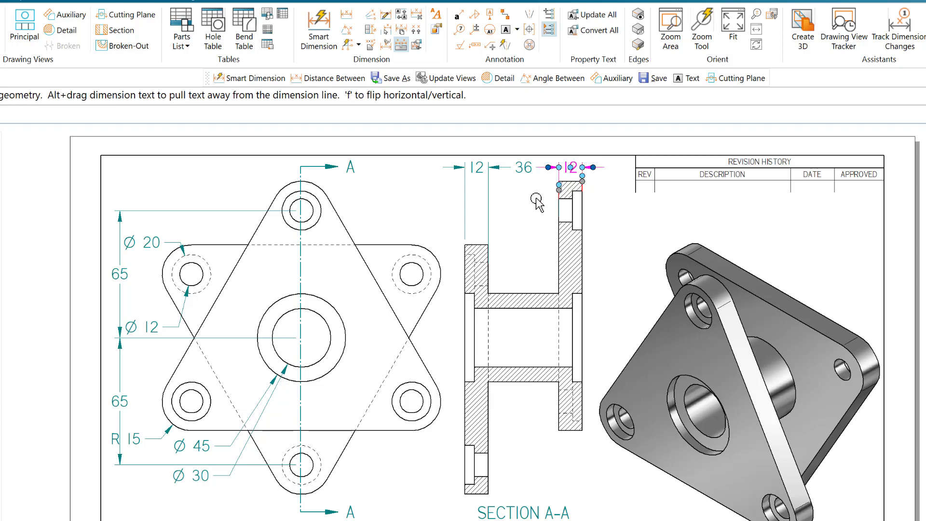
click(523, 218)
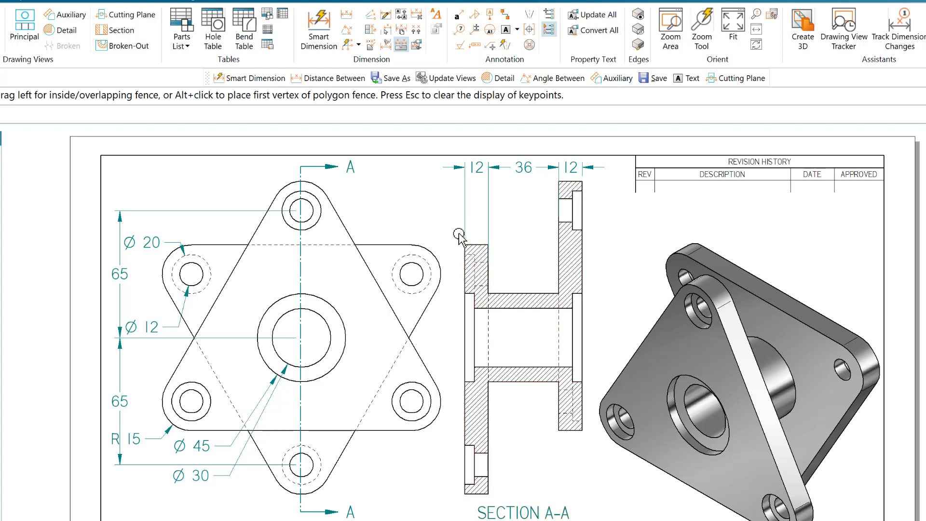
Dimension the left flange recess in Section A-A as 5, placed above the section
click(320, 22)
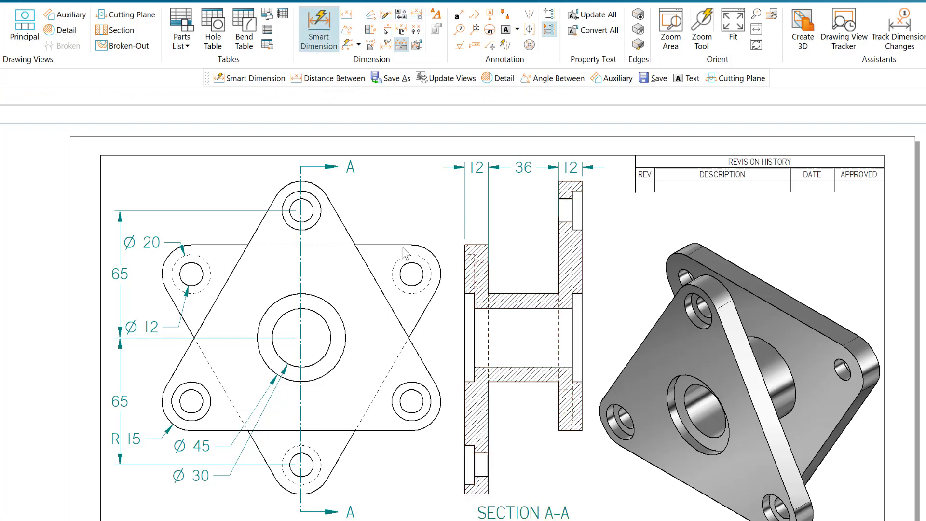
click(472, 331)
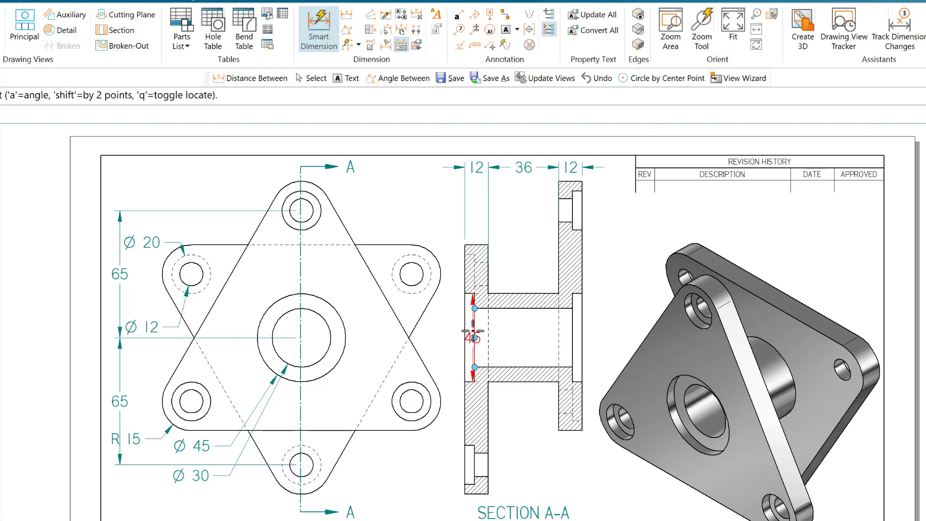
click(475, 336)
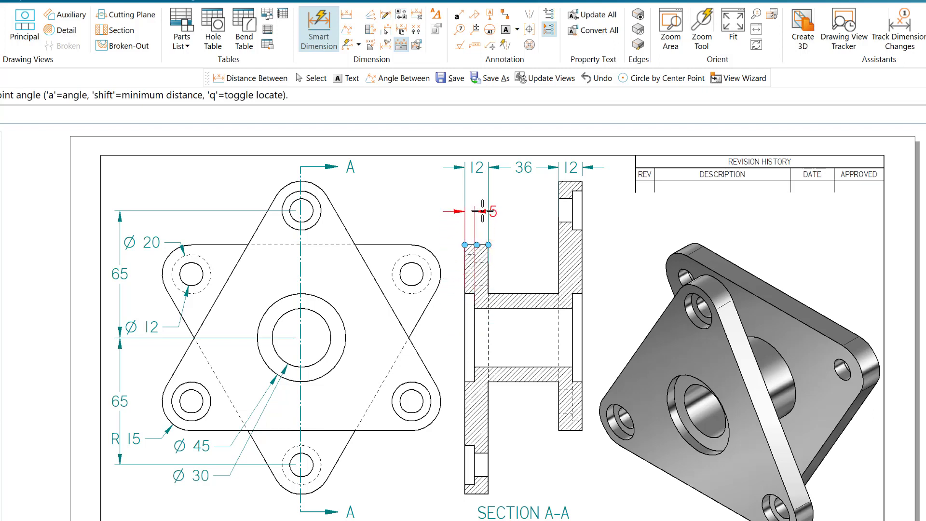
click(439, 208)
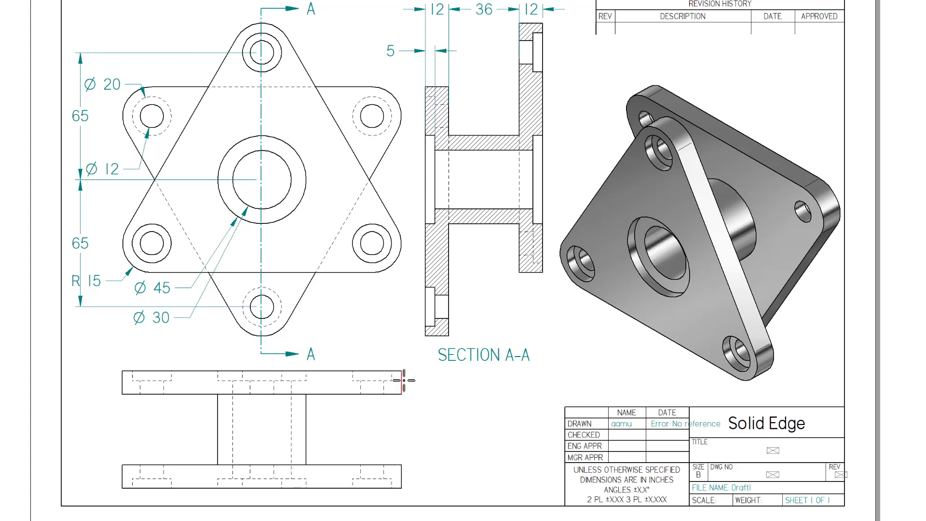
click(122, 381)
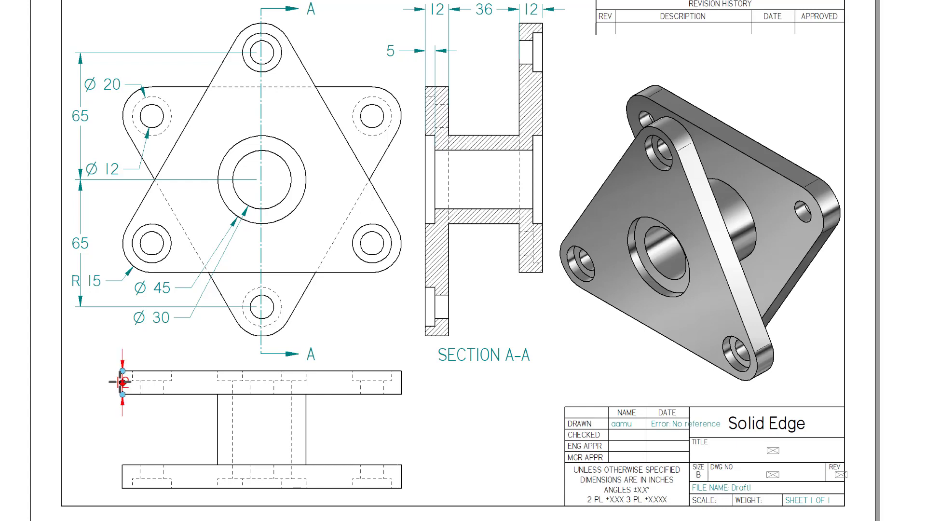
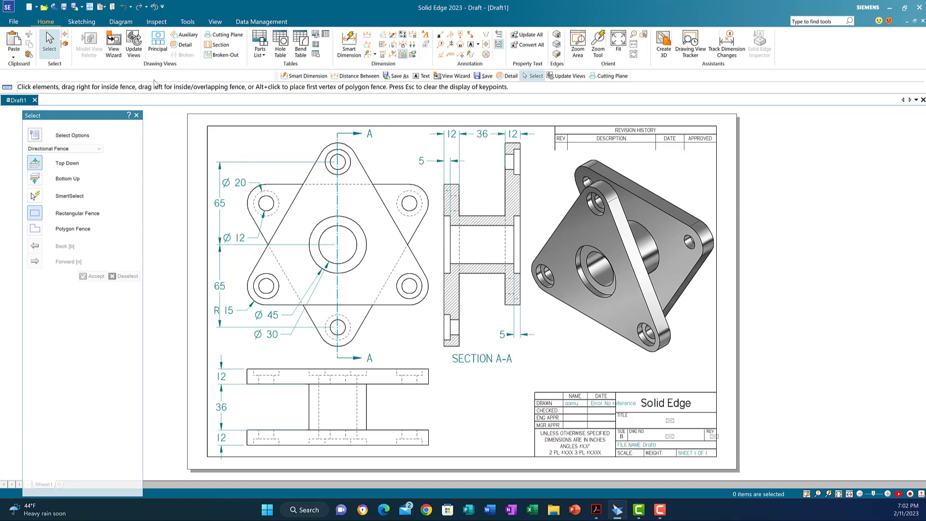
Save the draft as Exercise 15, overwriting the existing file of that name
click(74, 9)
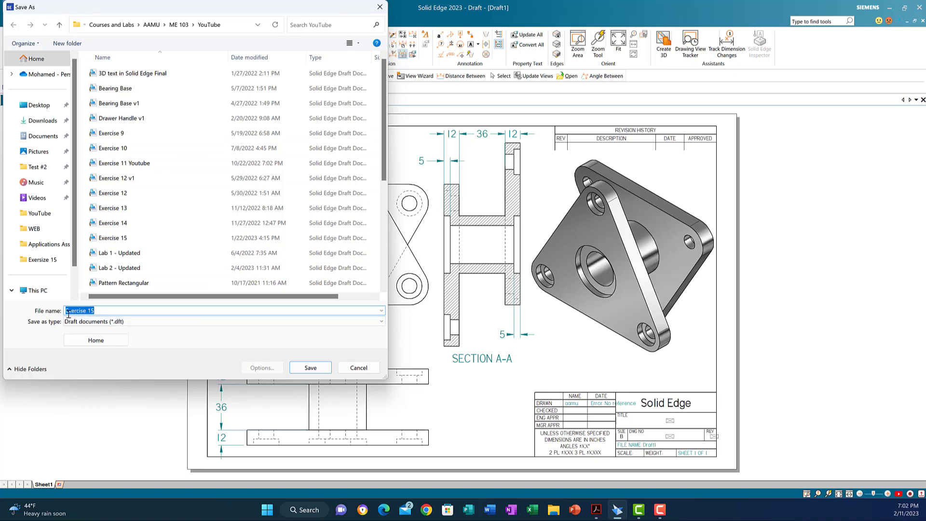
click(310, 368)
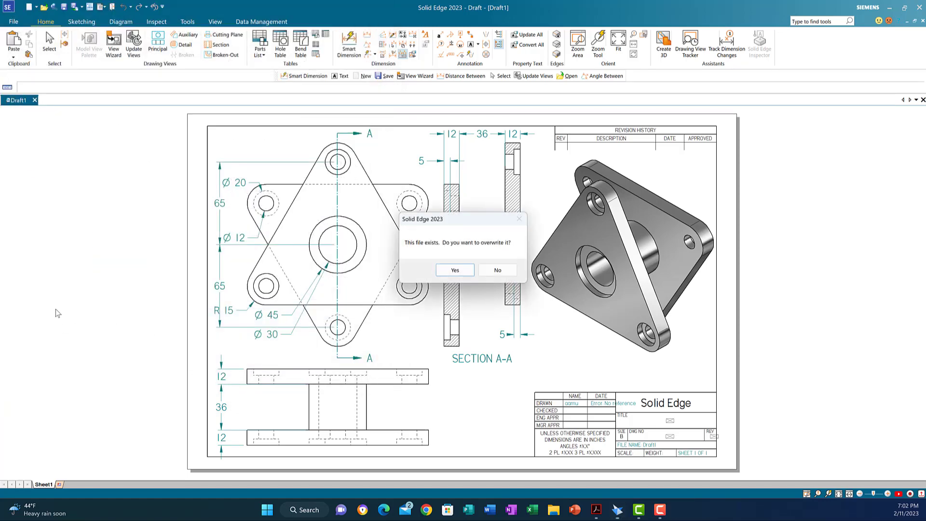
click(455, 271)
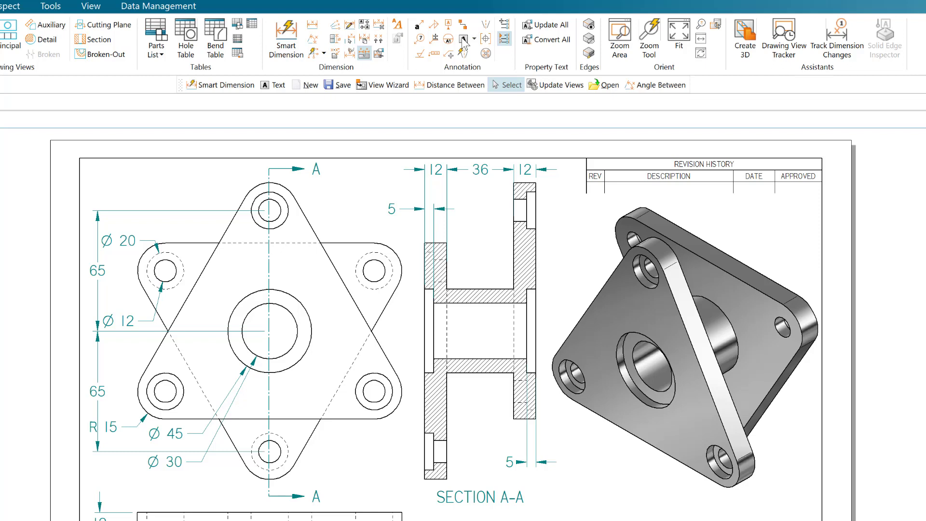
Start a text note with text scale 2.00 and bold formatting
click(463, 40)
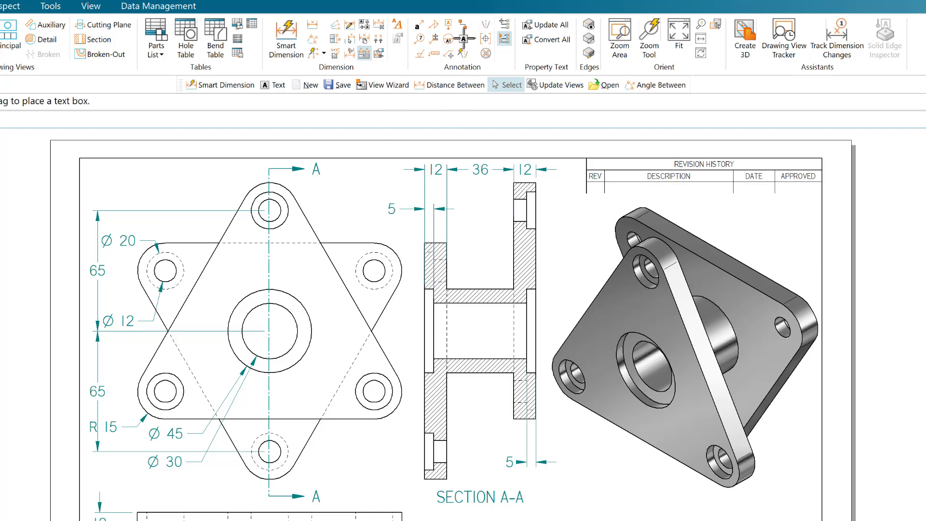
click(463, 38)
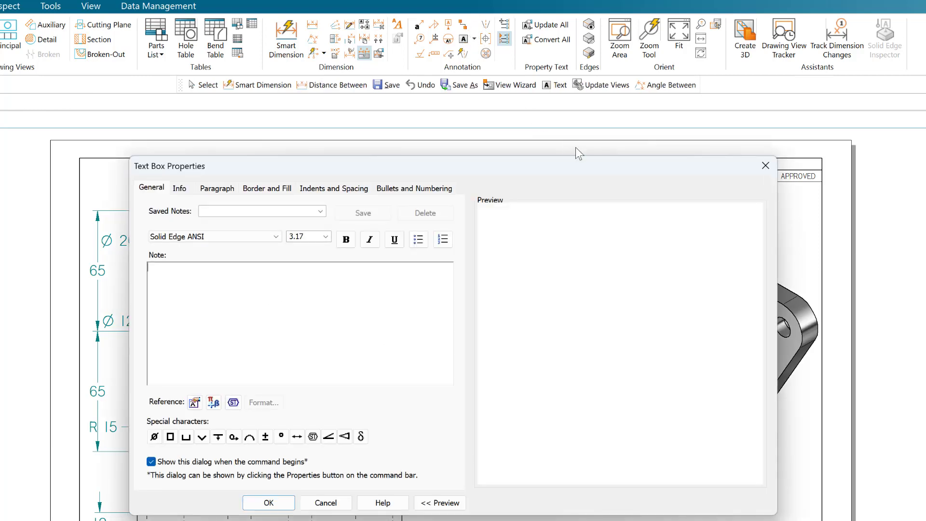
click(765, 165)
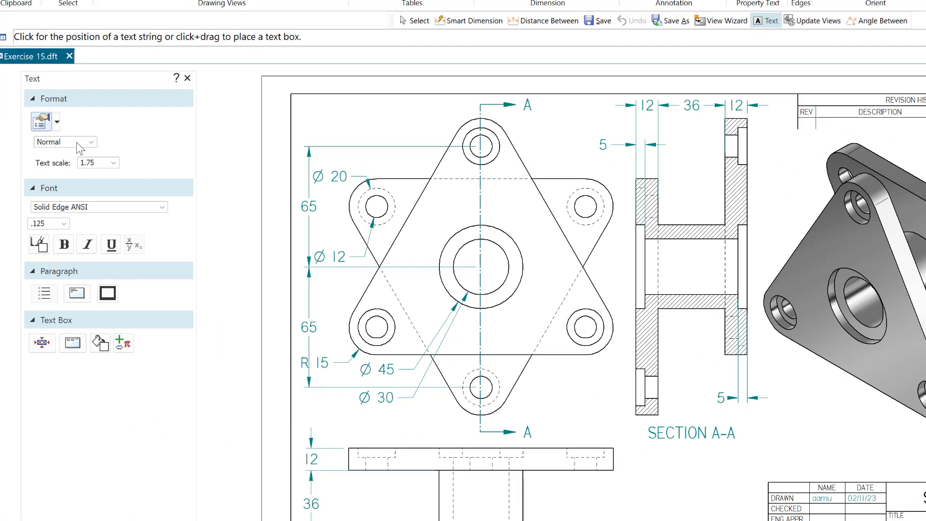
click(113, 164)
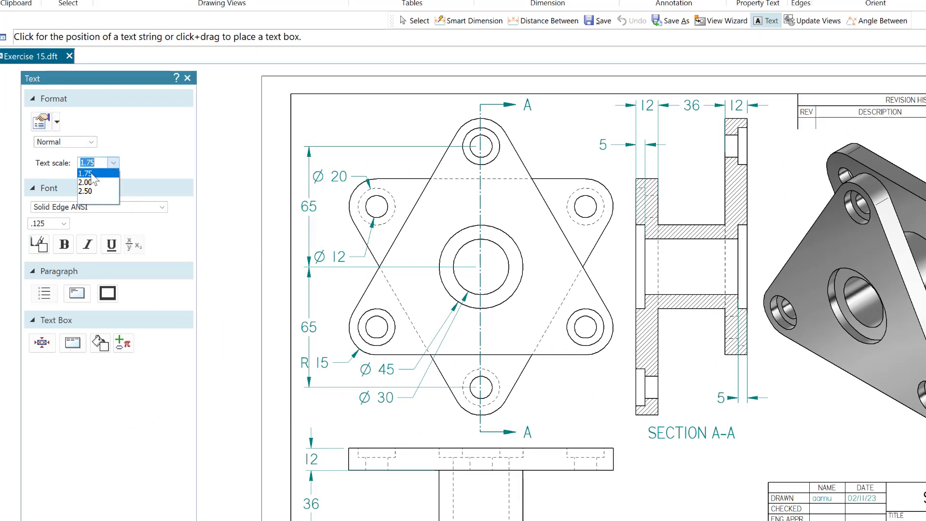
click(84, 182)
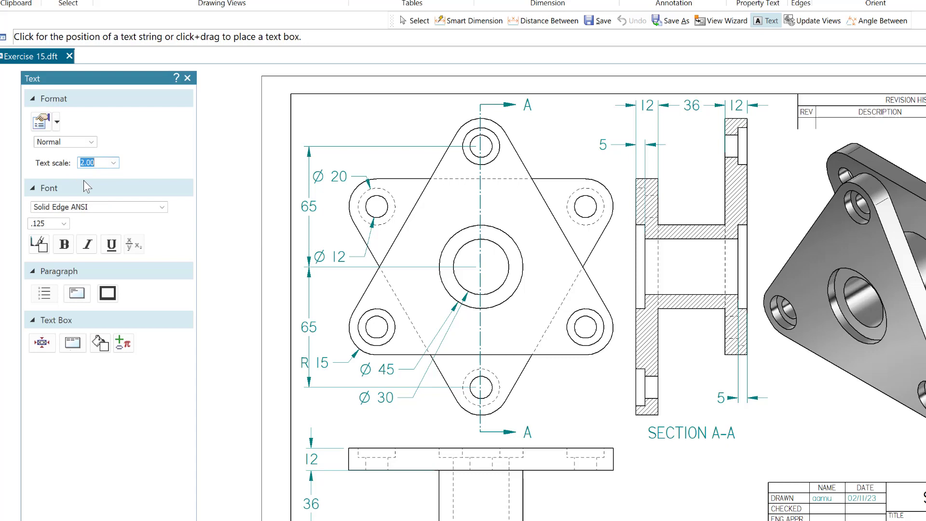
click(66, 246)
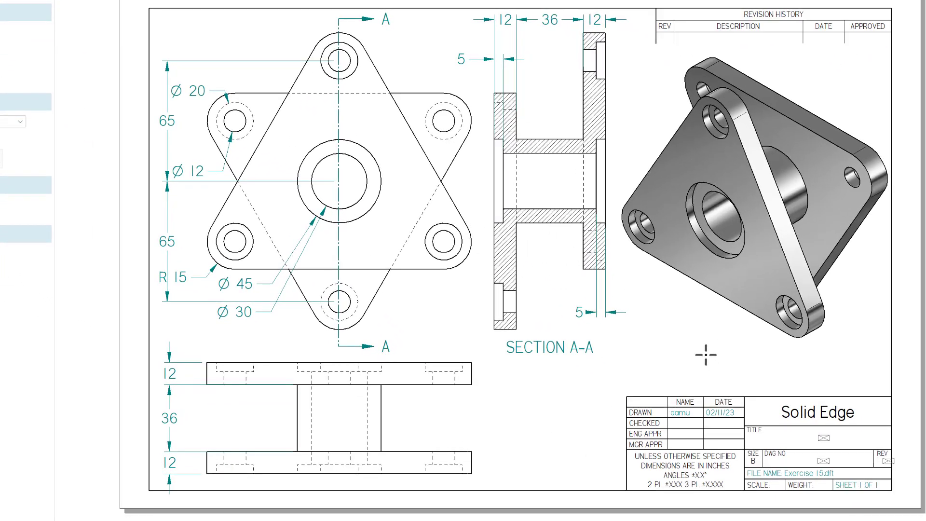
Place the note 'Exercise # 15' on the sheet below the isometric view
click(702, 355)
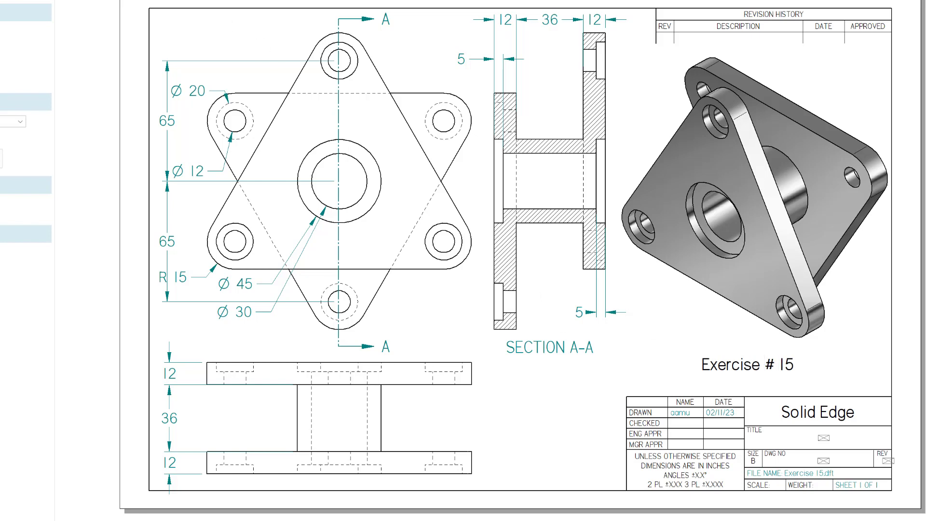
key(Escape)
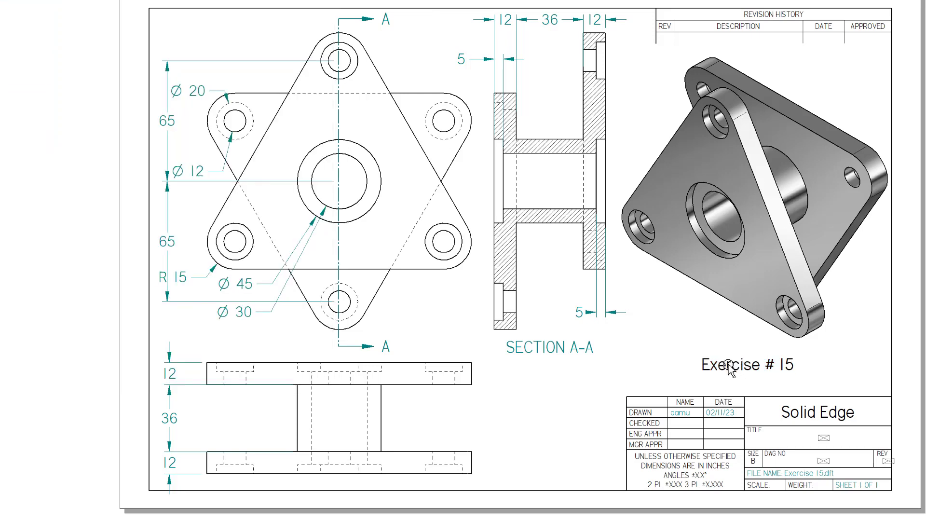
double_click(746, 365)
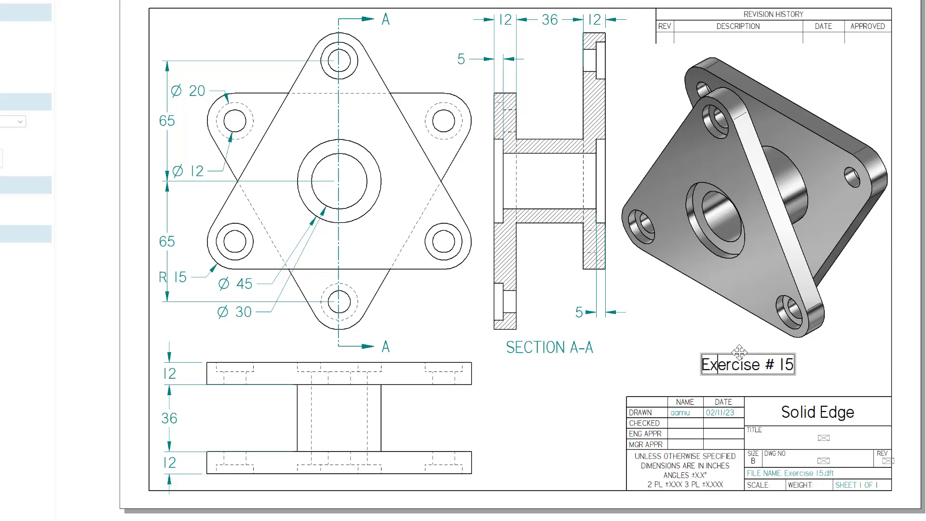
key(Escape)
Move the Exercise # 15 note into the title block's TITLE cell, then dismiss the View Wizard
drag(750, 356, 814, 425)
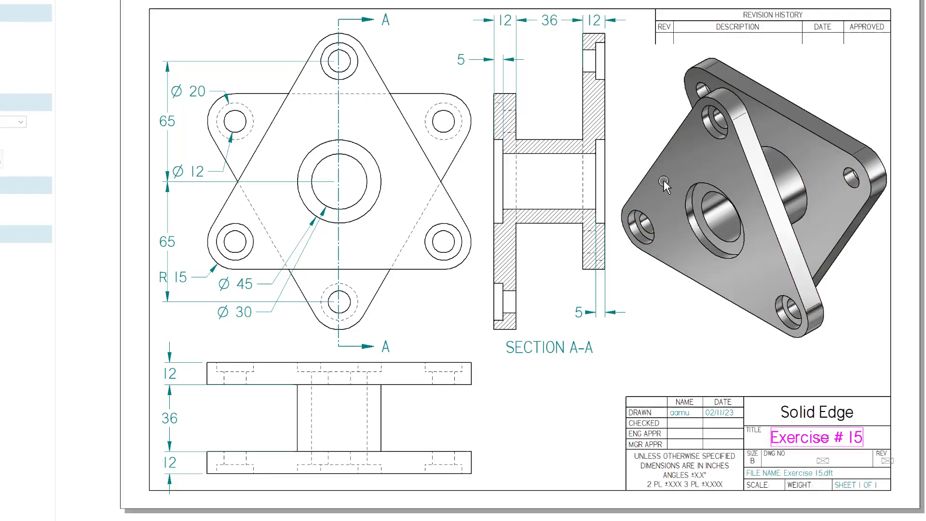
key(Escape)
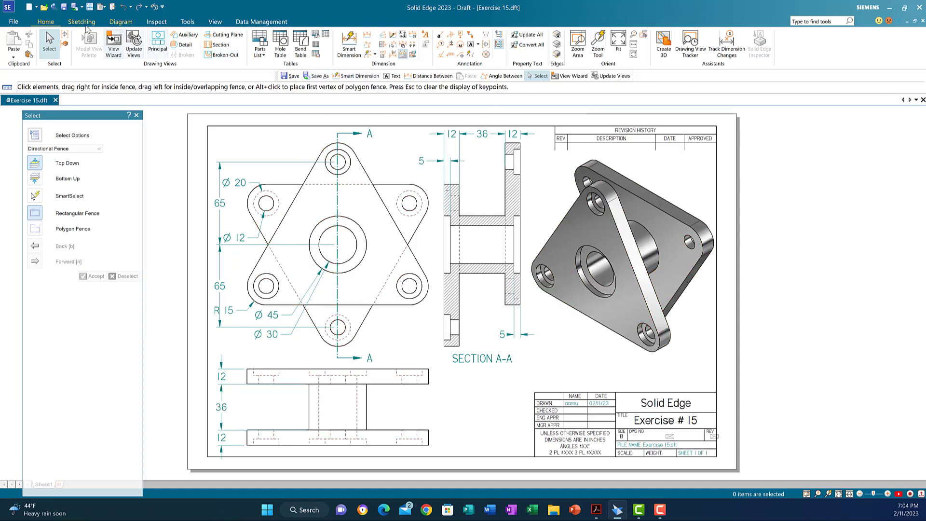
click(114, 44)
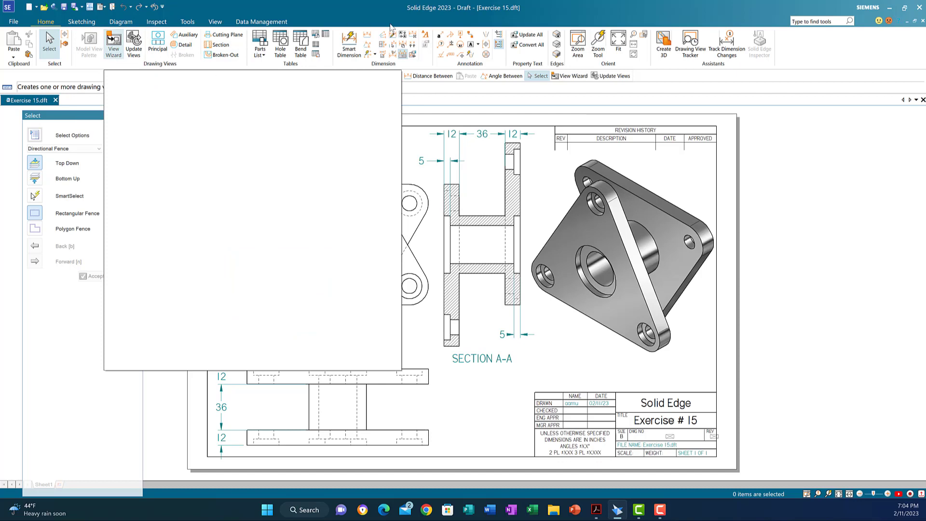
key(Escape)
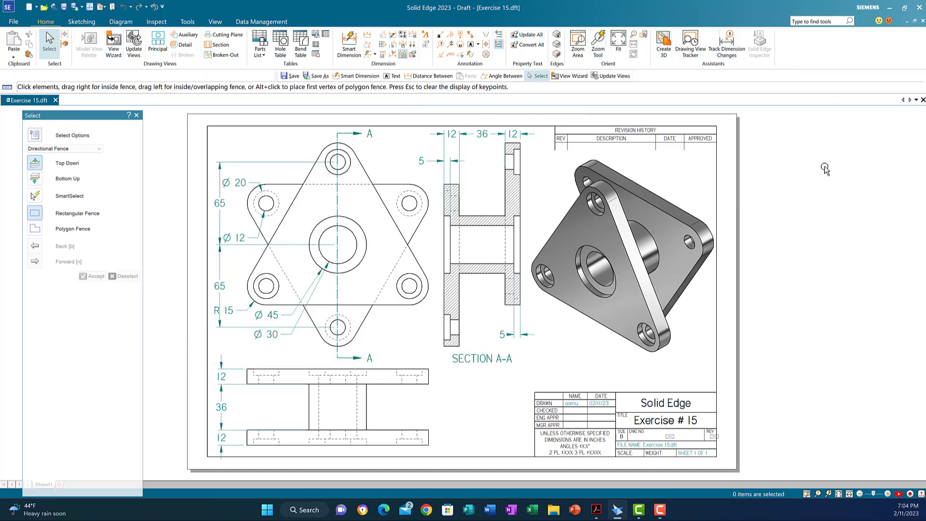